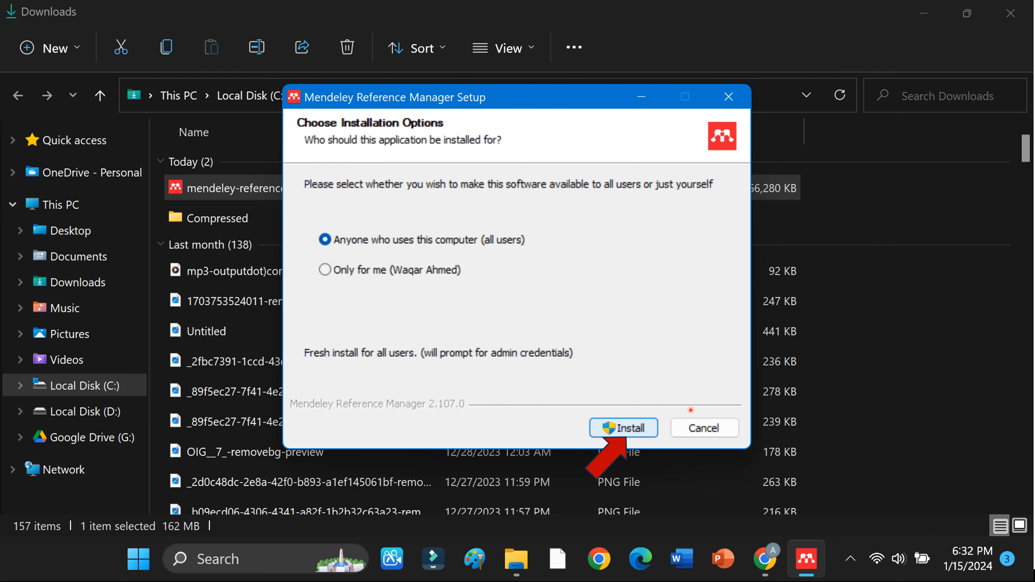
Step: Install Mendeley Reference Manager for all users of the computer
{"action": "left_click", "coordinate": [664, 427]}
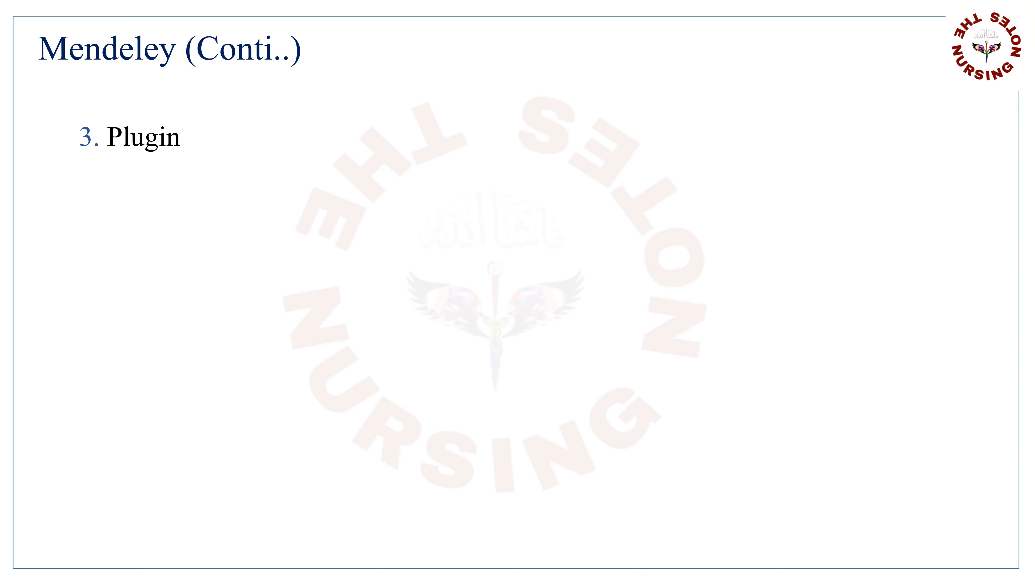
{"action": "key", "text": "Right"}
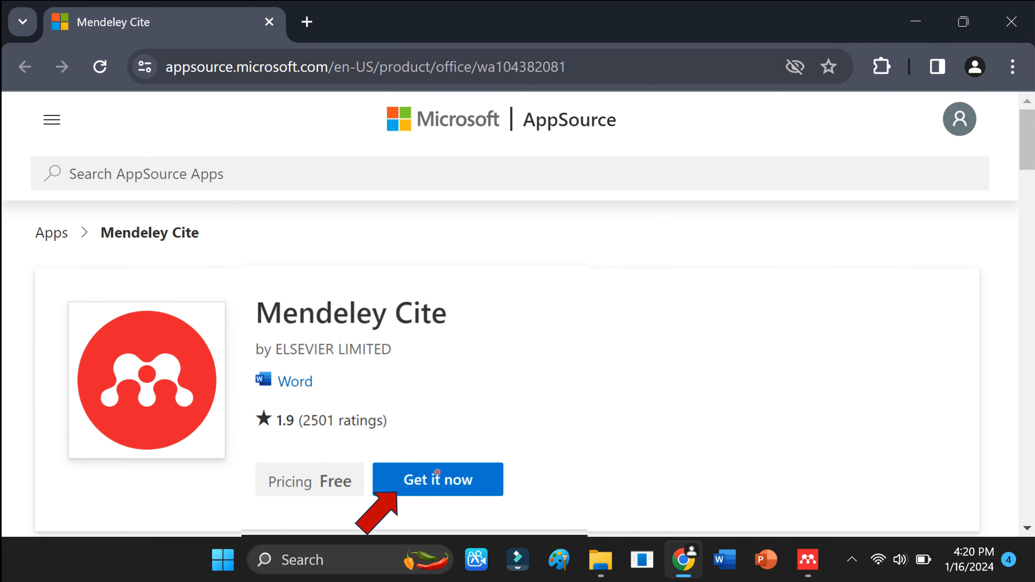
Step: Get the free Mendeley Cite add-in from Microsoft AppSource and accept its license terms and permissions in Word
{"action": "left_click", "coordinate": [437, 478]}
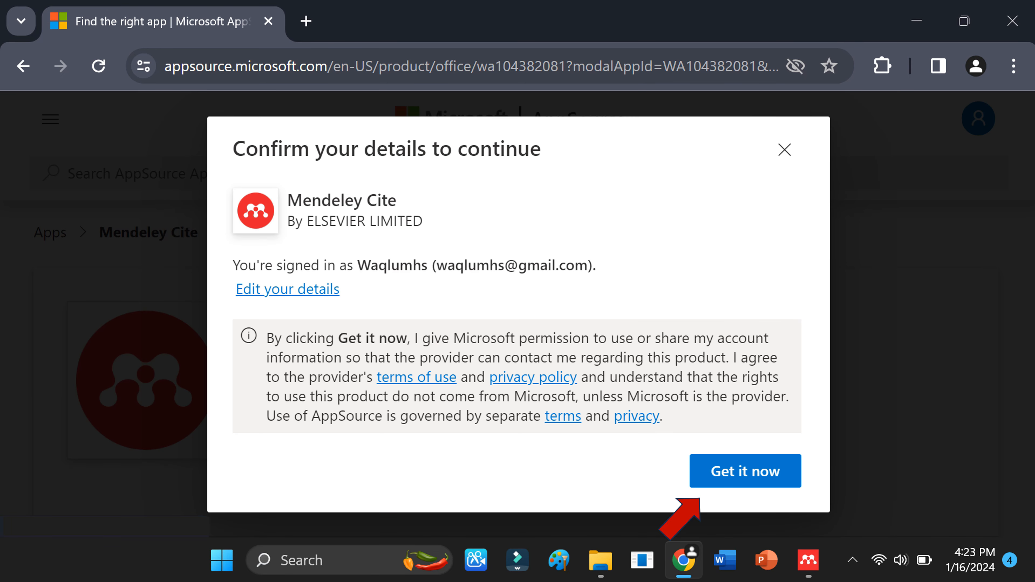
{"action": "left_click", "coordinate": [712, 467]}
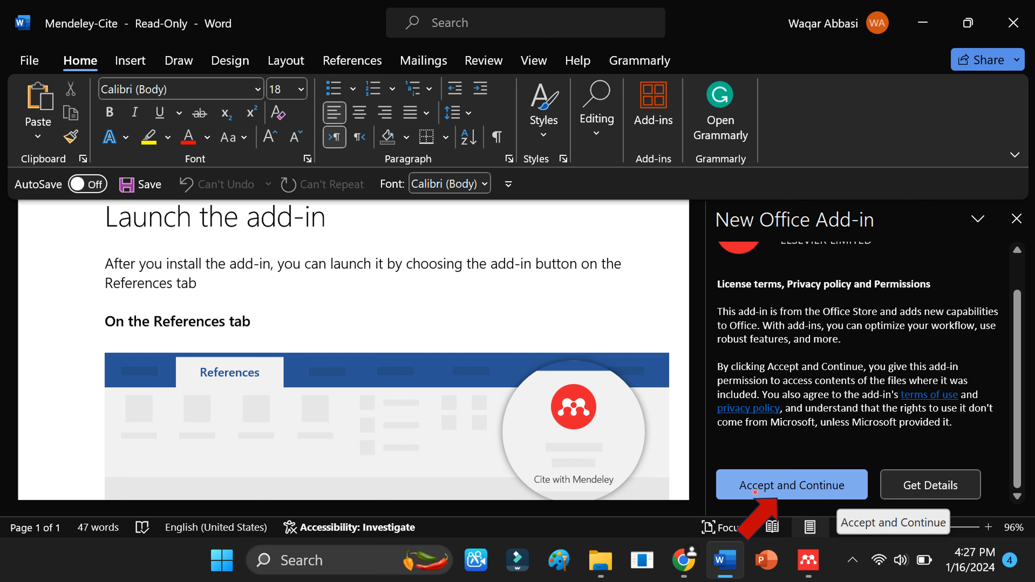
{"action": "left_click", "coordinate": [792, 485]}
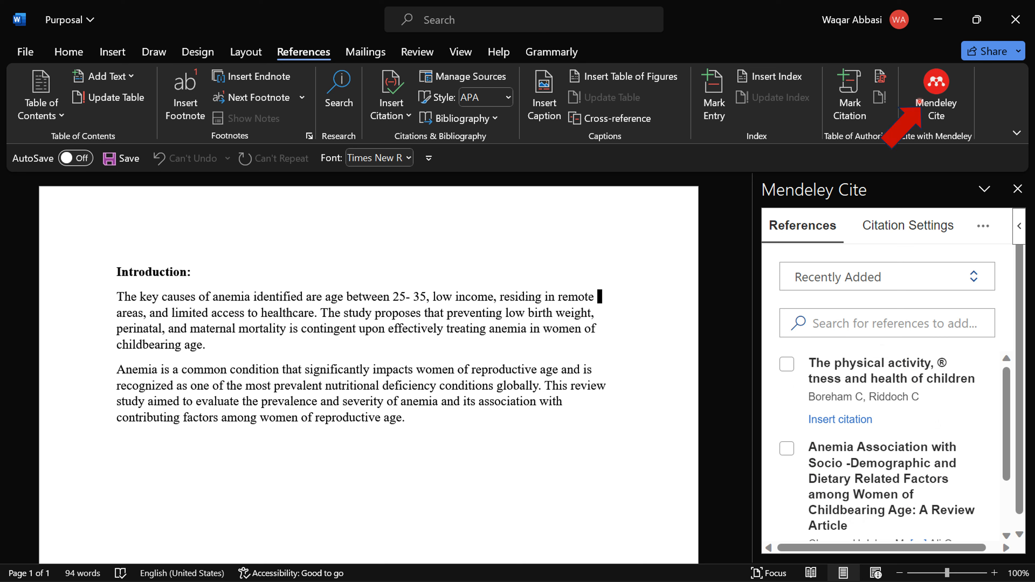
Step: Insert a citation for "The physical activity, ® tness and health of children" at the end of the first Introduction paragraph
{"action": "key", "text": "Down"}
{"action": "key", "text": "Down"}
{"action": "key", "text": "Down"}
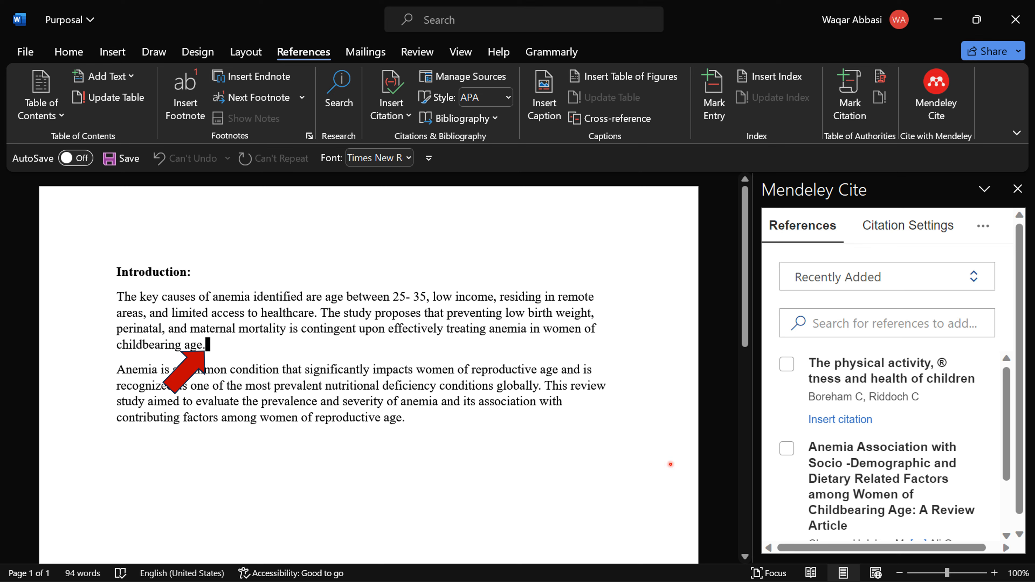
{"action": "left_click", "coordinate": [811, 409]}
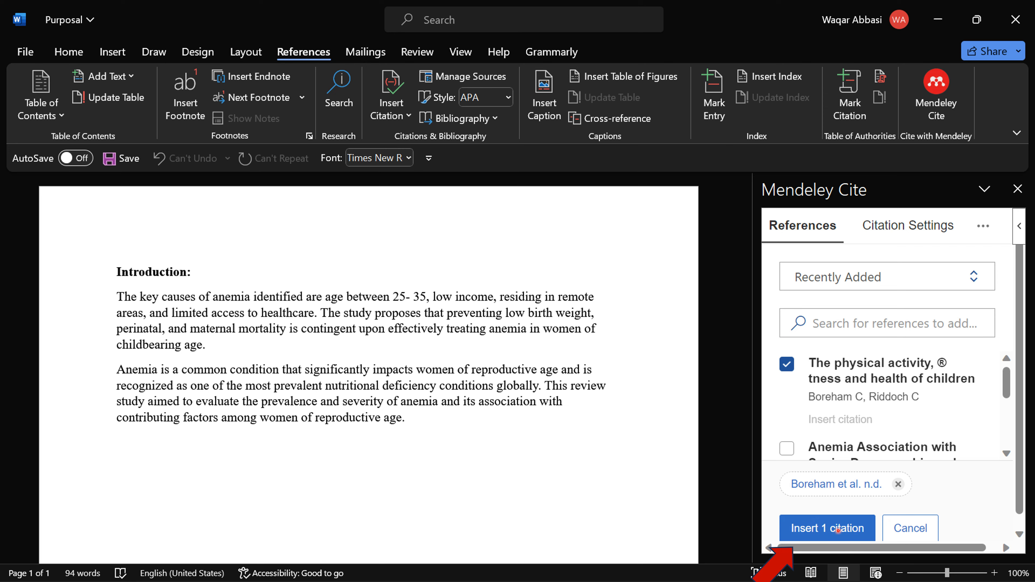
{"action": "left_click", "coordinate": [838, 530]}
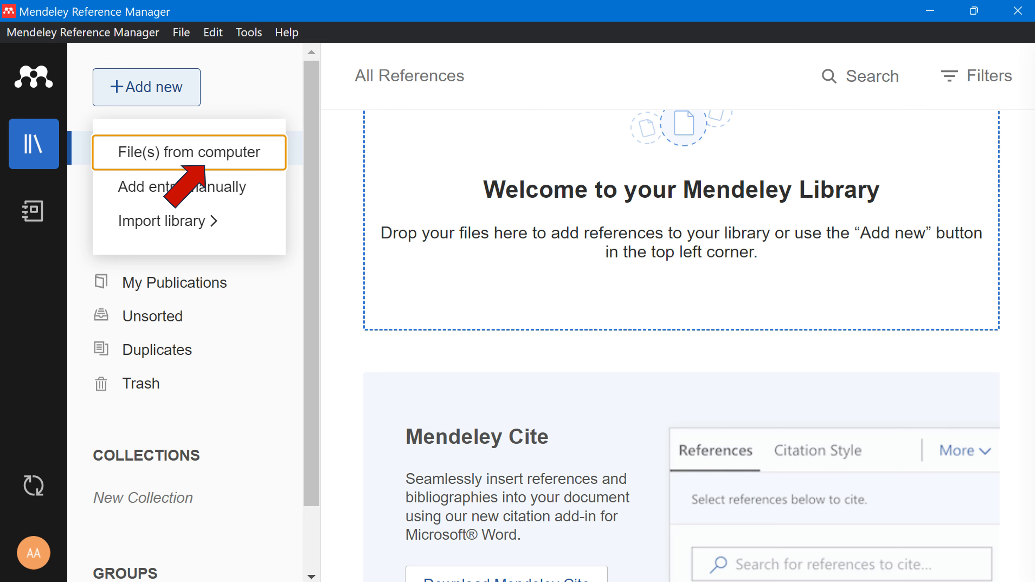
Step: In Mendeley Reference Manager, start adding files from the computer to the library
{"action": "left_click", "coordinate": [189, 152]}
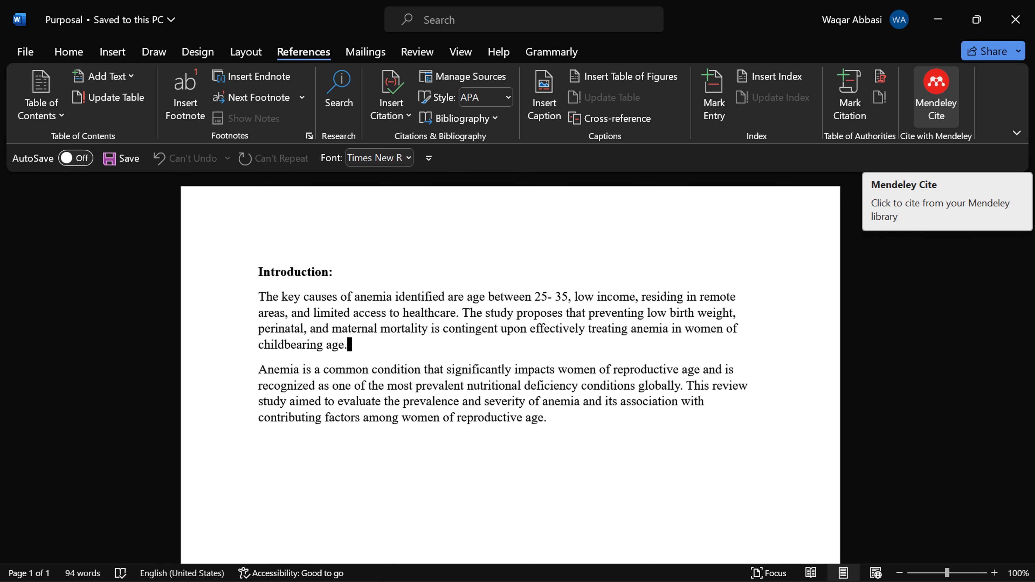
Step: In Word, open Mendeley Cite and reload the add-in to refresh its reference list
{"action": "left_click", "coordinate": [913, 118]}
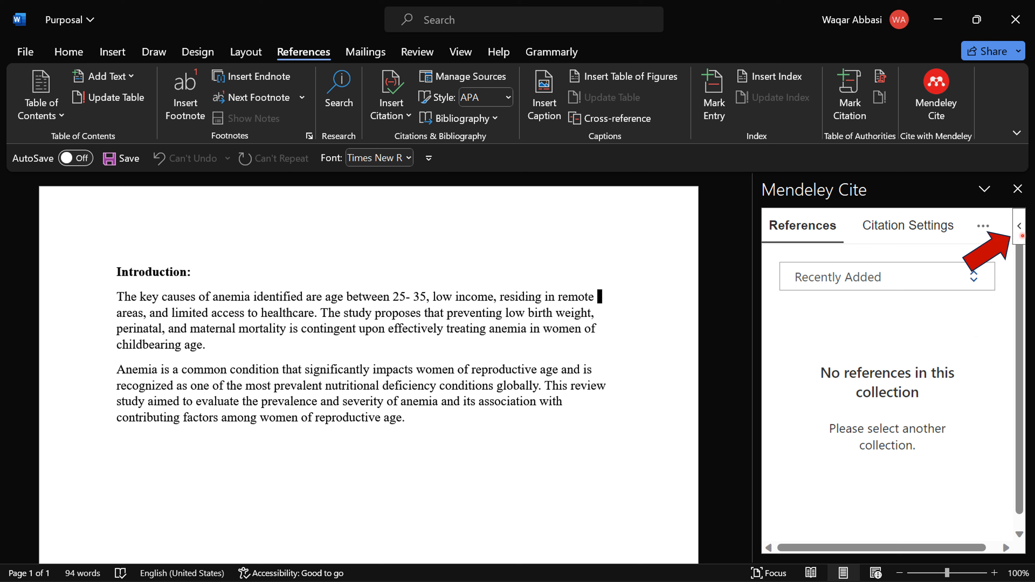
{"action": "left_click", "coordinate": [1020, 226]}
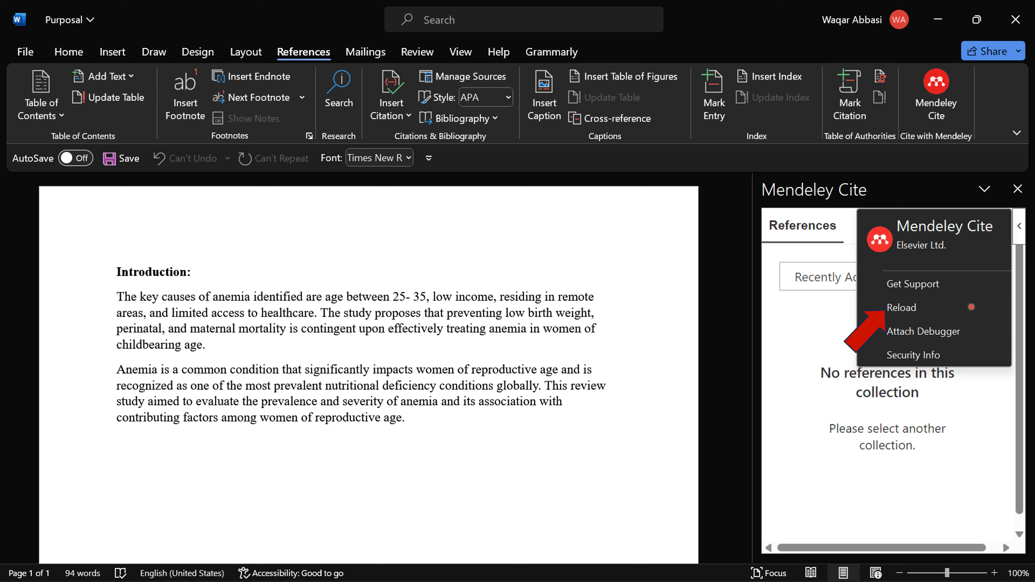
{"action": "left_click", "coordinate": [971, 306]}
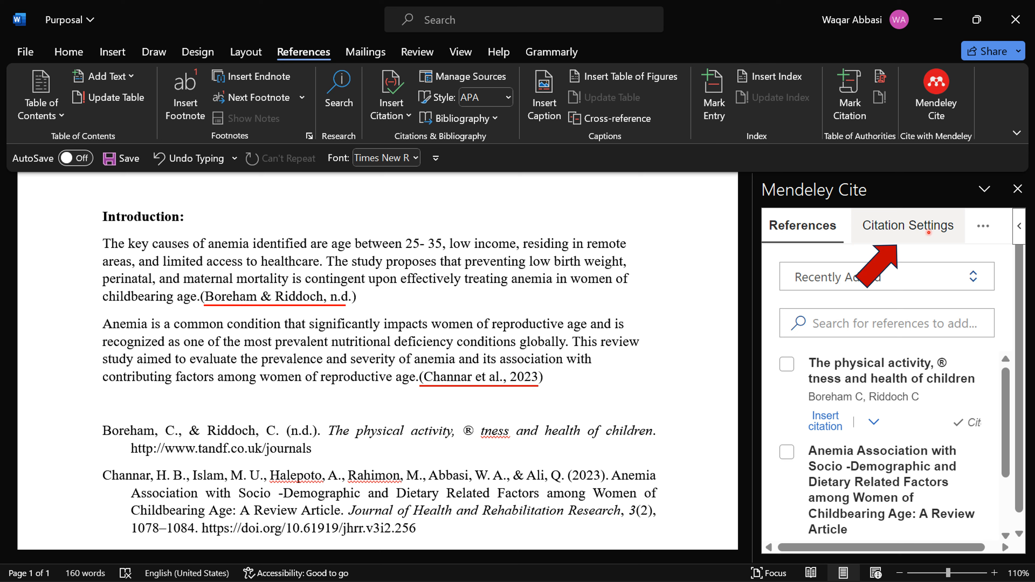
Step: Change the document's citation style to Vancouver in the Mendeley Cite citation settings
{"action": "left_click", "coordinate": [928, 231]}
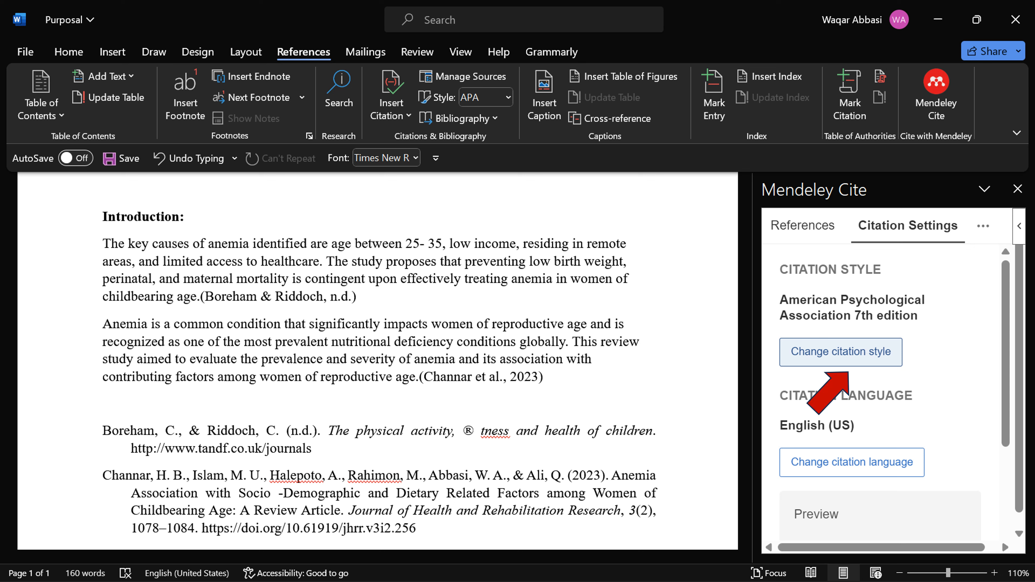
{"action": "left_click", "coordinate": [841, 351]}
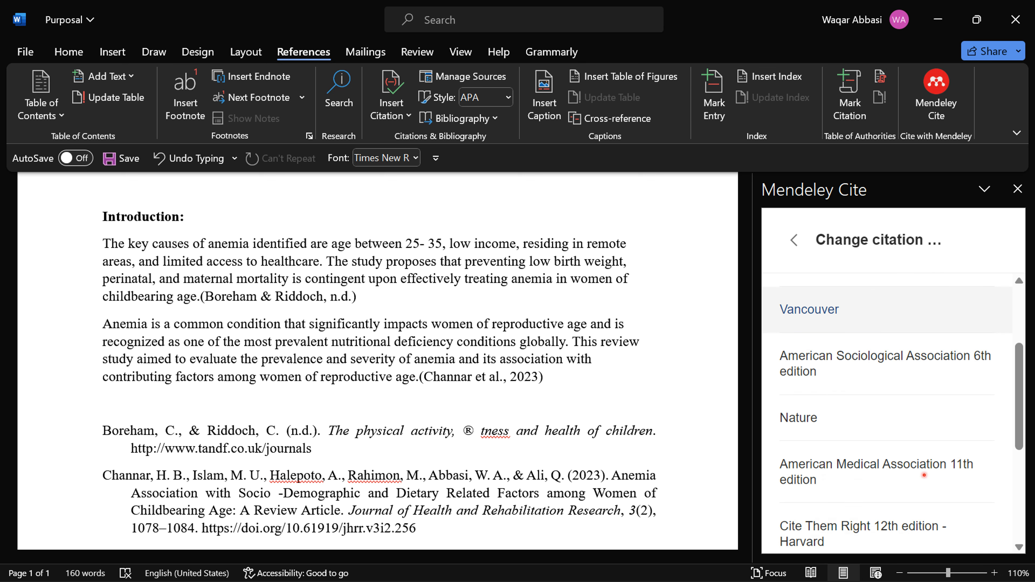
{"action": "left_click", "coordinate": [809, 309]}
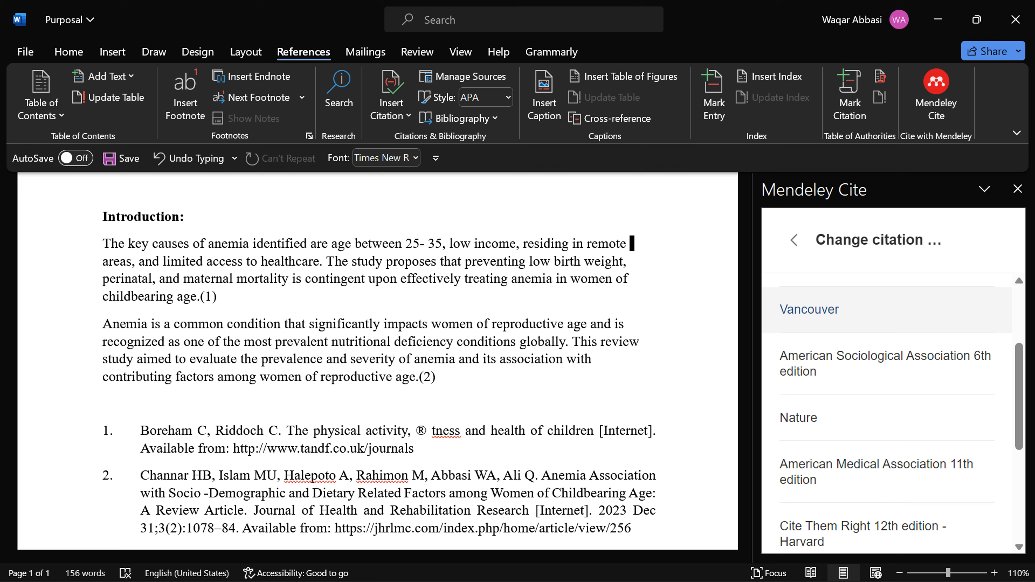
Step: Search for another citation style named "Vancouver (superscript)" and apply it to the document
{"action": "scroll", "coordinate": [931, 500], "scroll_direction": "down", "scroll_amount": 5}
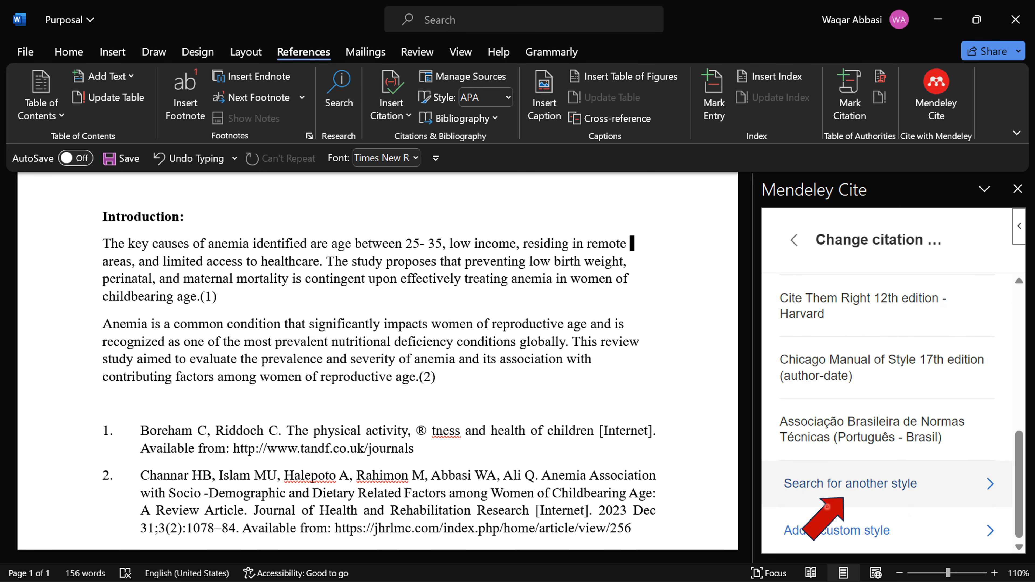
{"action": "left_click", "coordinate": [876, 506]}
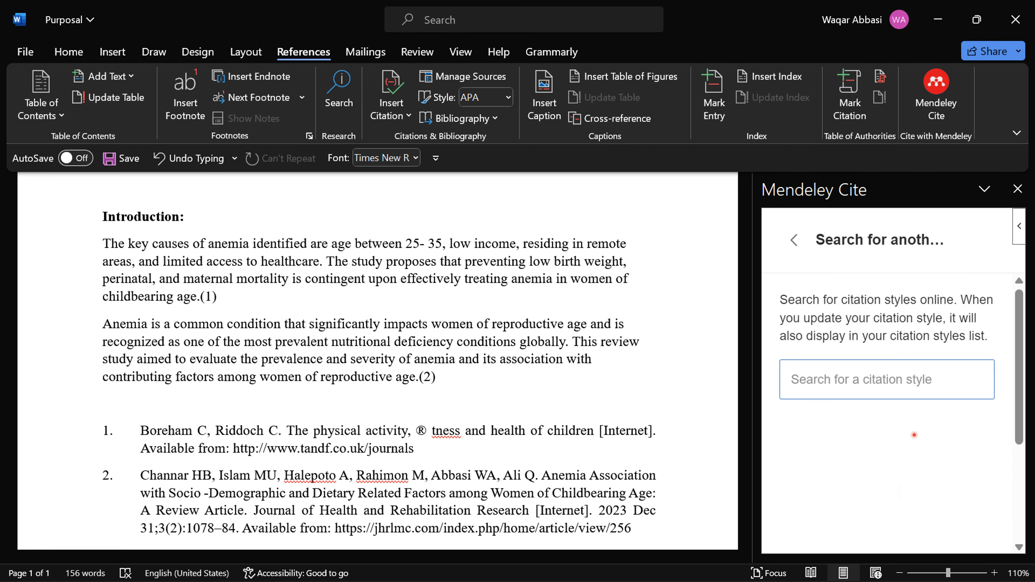
{"action": "type", "text": "Vancouver (superscript)"}
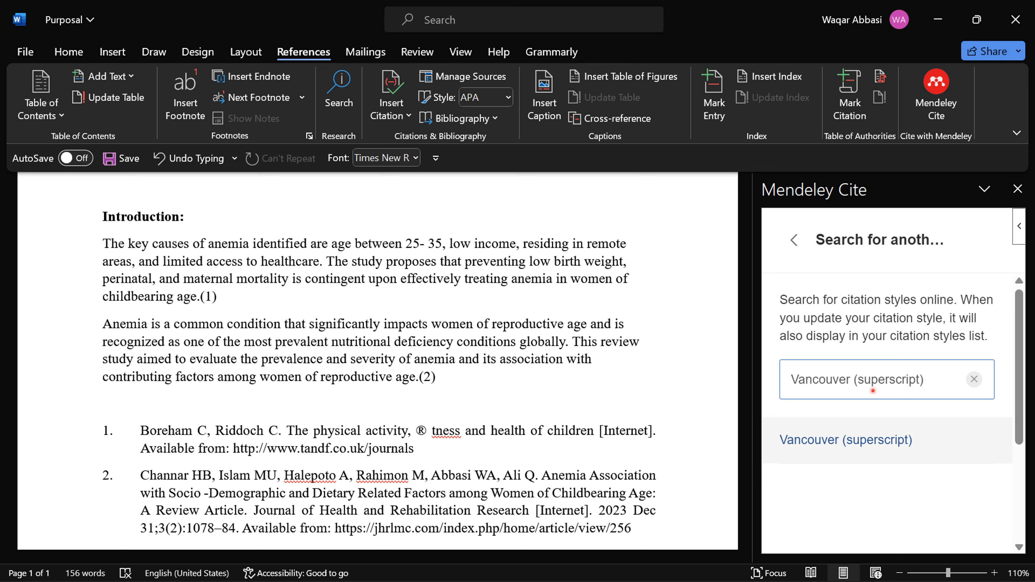
{"action": "left_click", "coordinate": [887, 457]}
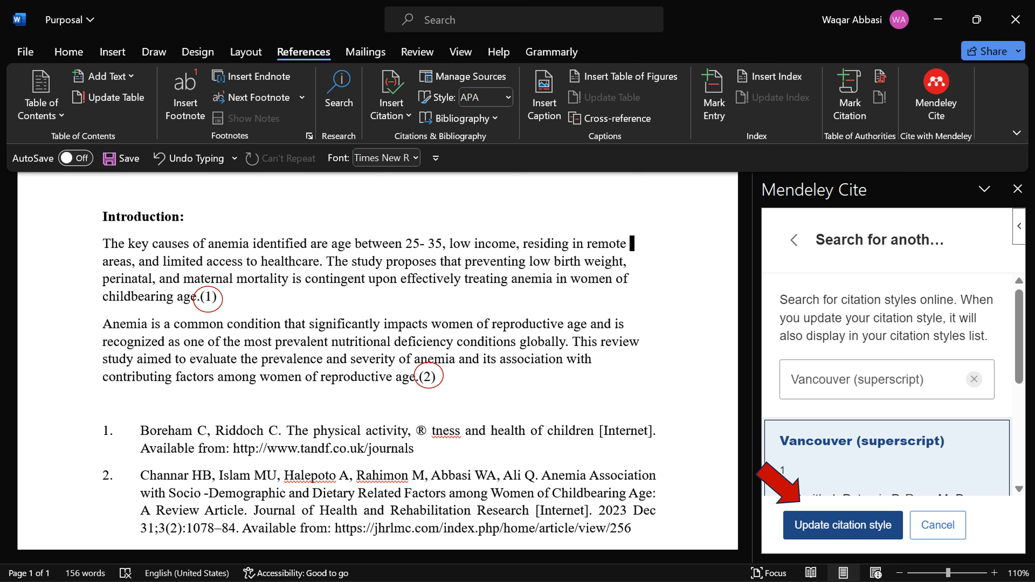
{"action": "left_click", "coordinate": [843, 524]}
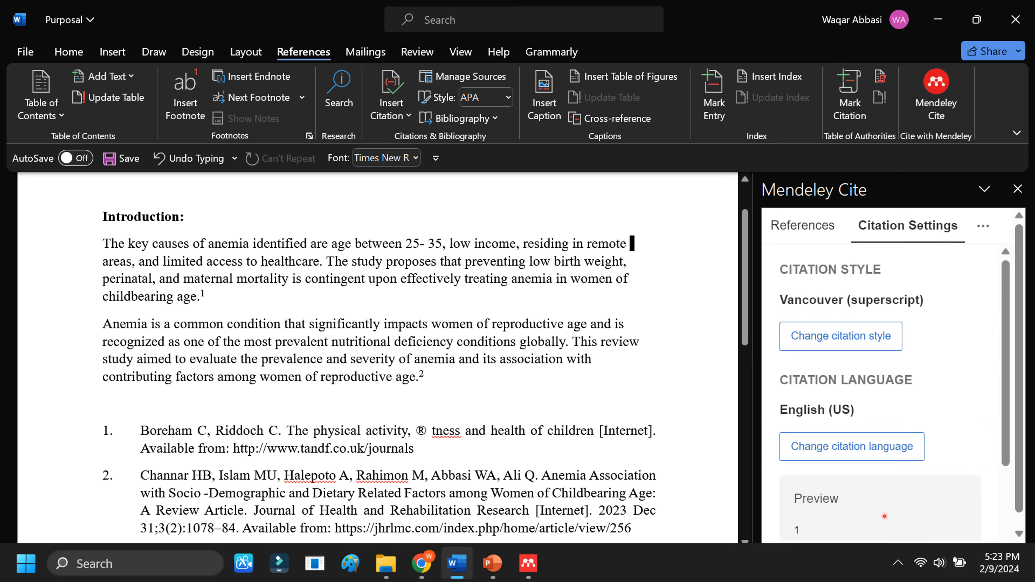
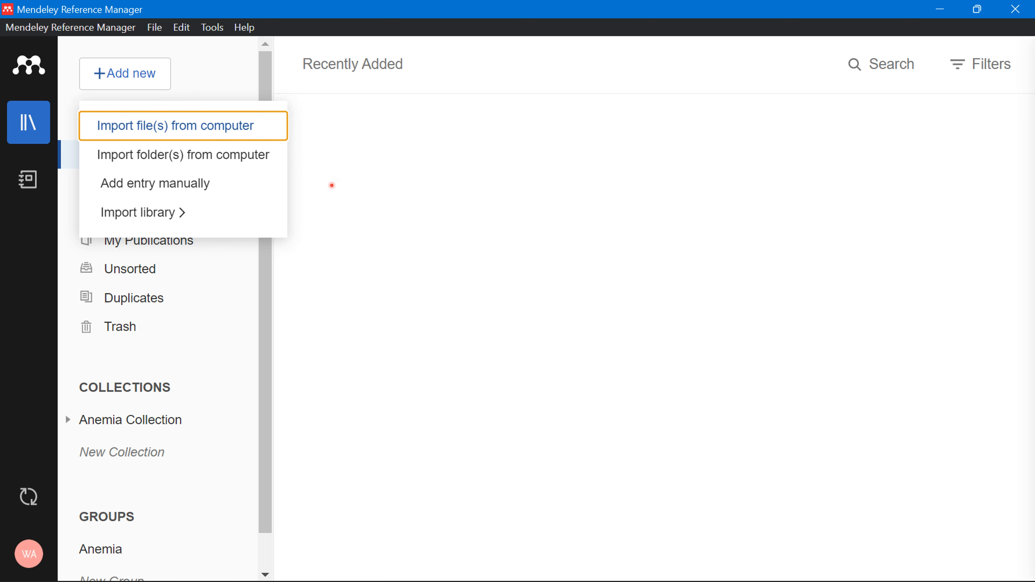
{"action": "left_click", "coordinate": [209, 193]}
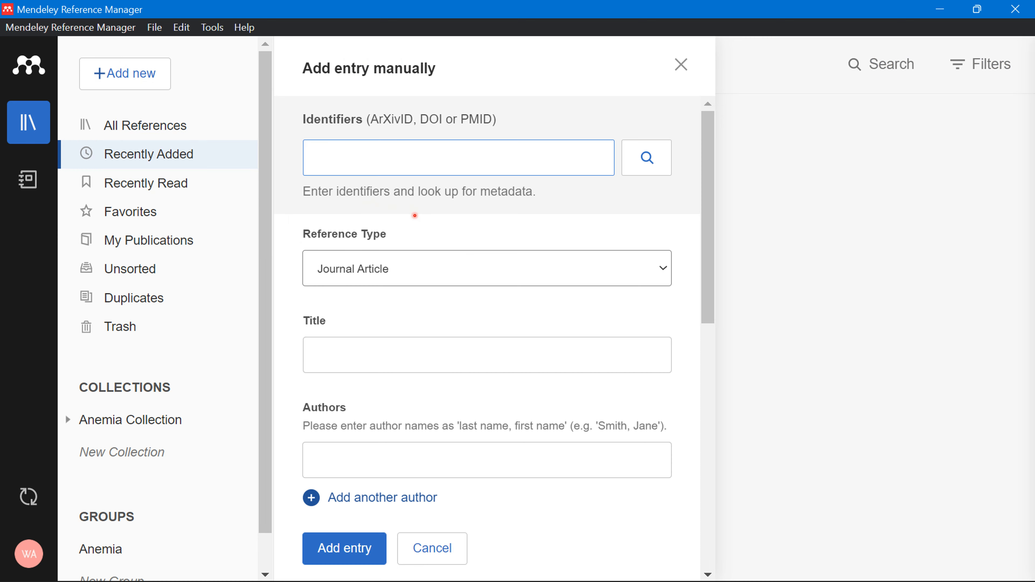
{"action": "type", "text": "https://doi.org/10.61919/jhrr.v3i2.256"}
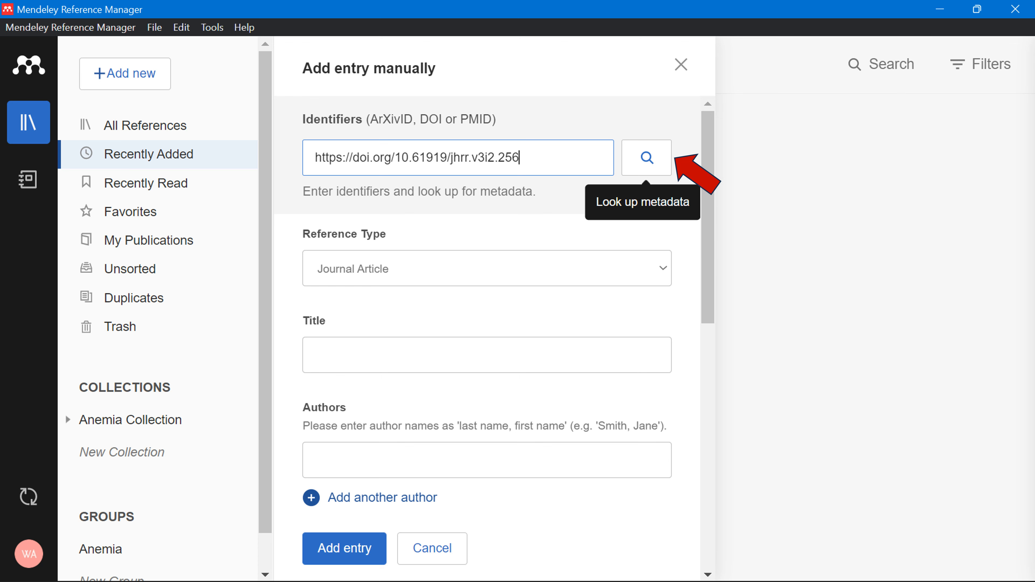
{"action": "left_click", "coordinate": [647, 157]}
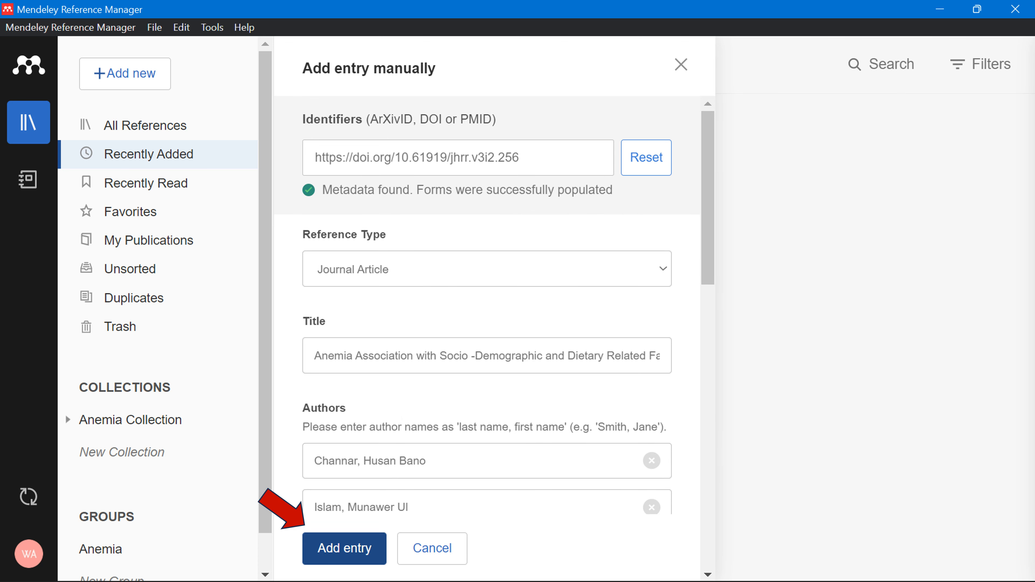
{"action": "left_click", "coordinate": [344, 548]}
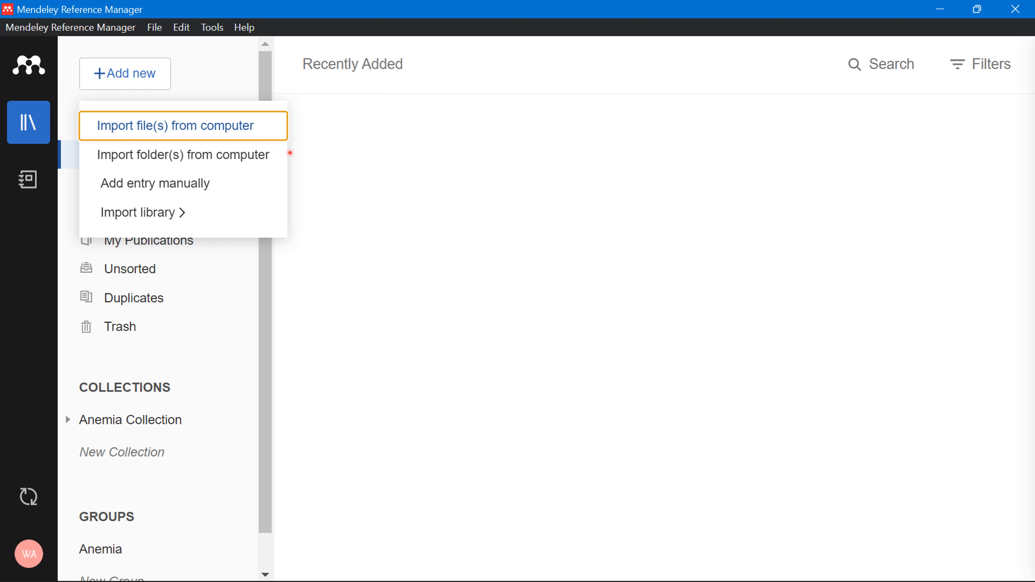
Step: Open a blank manual entry form and its reference type choices
{"action": "left_click", "coordinate": [208, 192]}
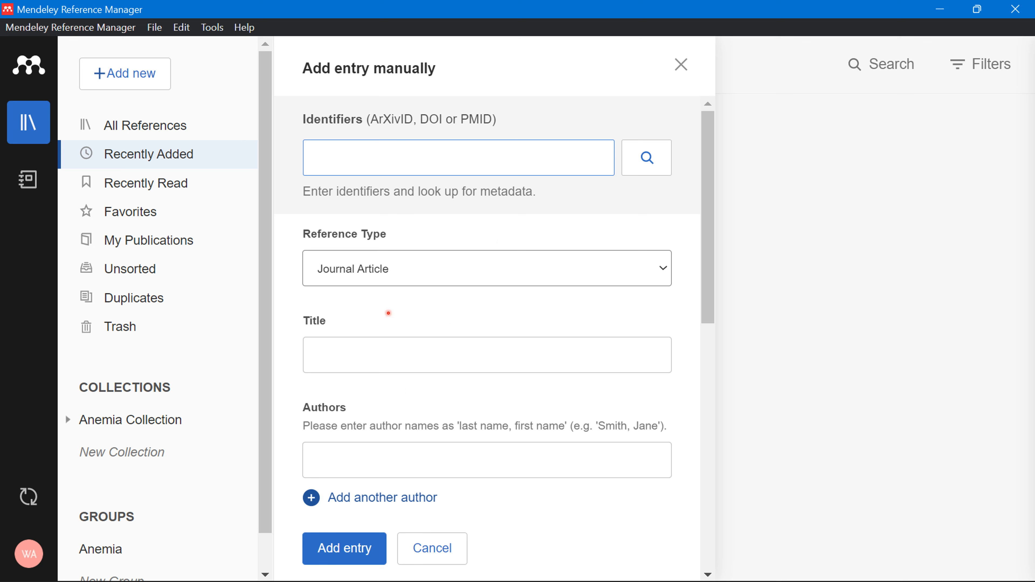
{"action": "left_click", "coordinate": [402, 267]}
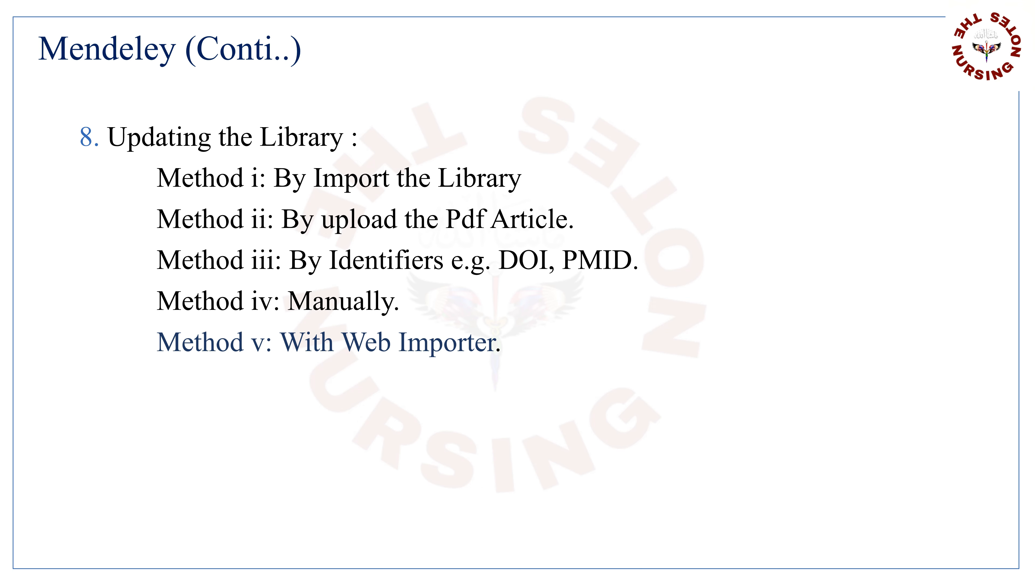
{"action": "key", "text": "Right"}
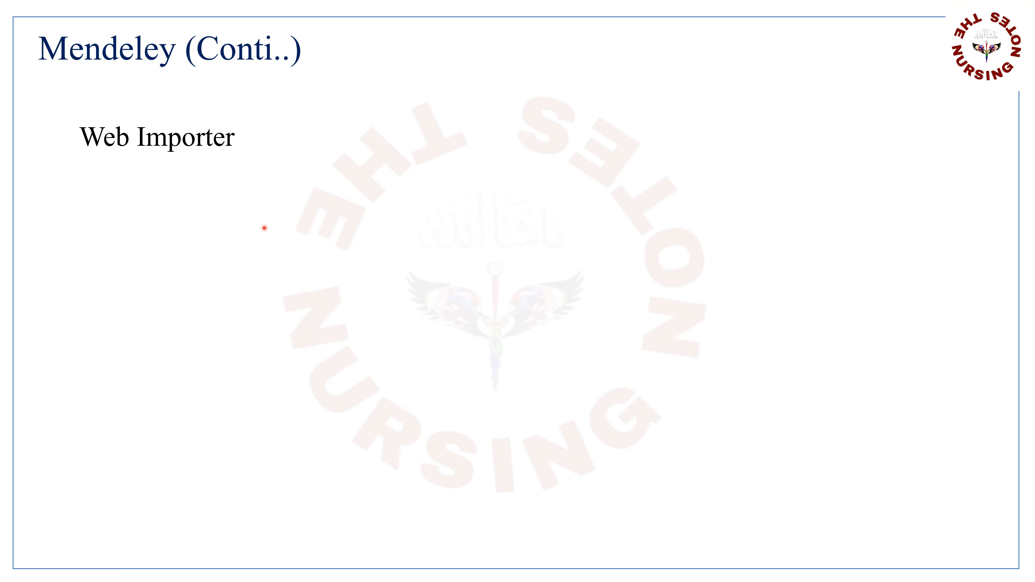
{"action": "left_click", "coordinate": [303, 227]}
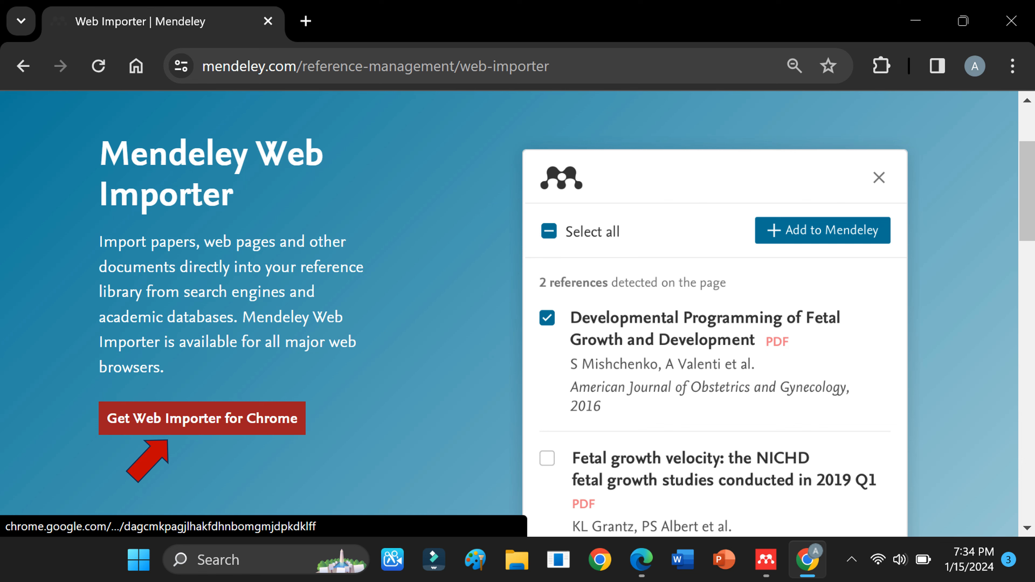
Step: Get the Mendeley Web Importer for Chrome and add the extension to the browser from the Chrome Web Store
{"action": "left_click", "coordinate": [171, 431]}
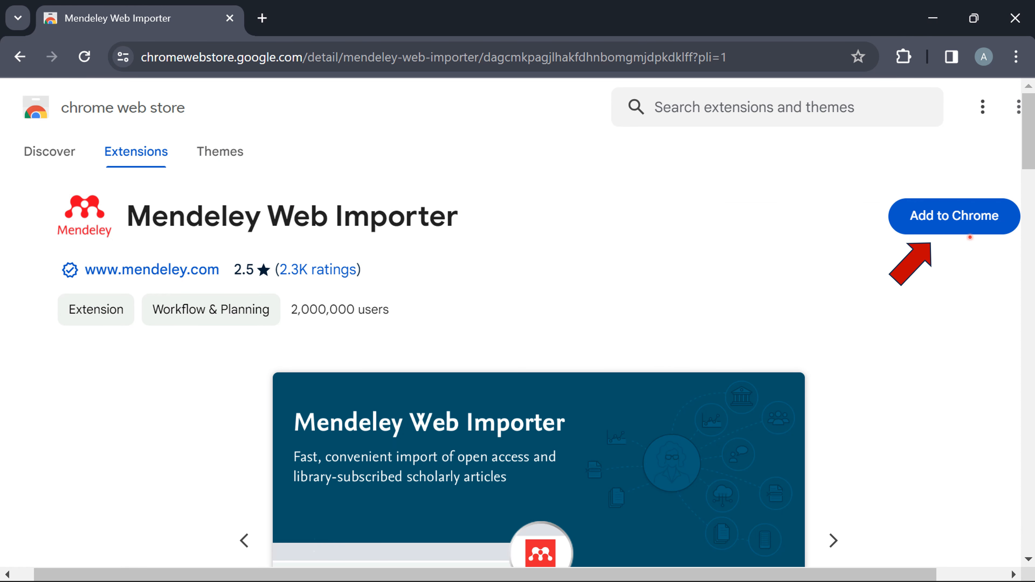
{"action": "left_click", "coordinate": [970, 237]}
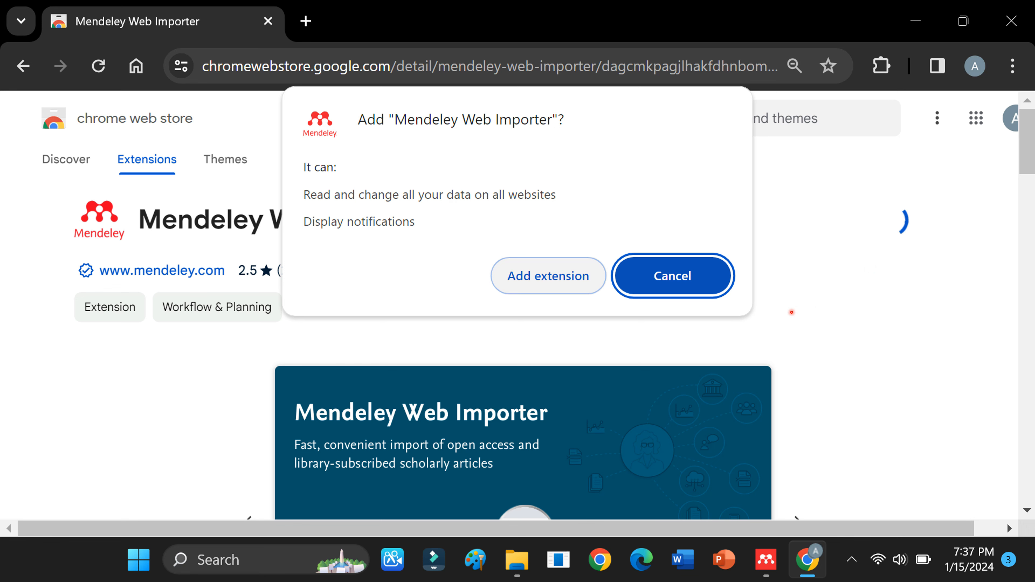
{"action": "left_click", "coordinate": [565, 266]}
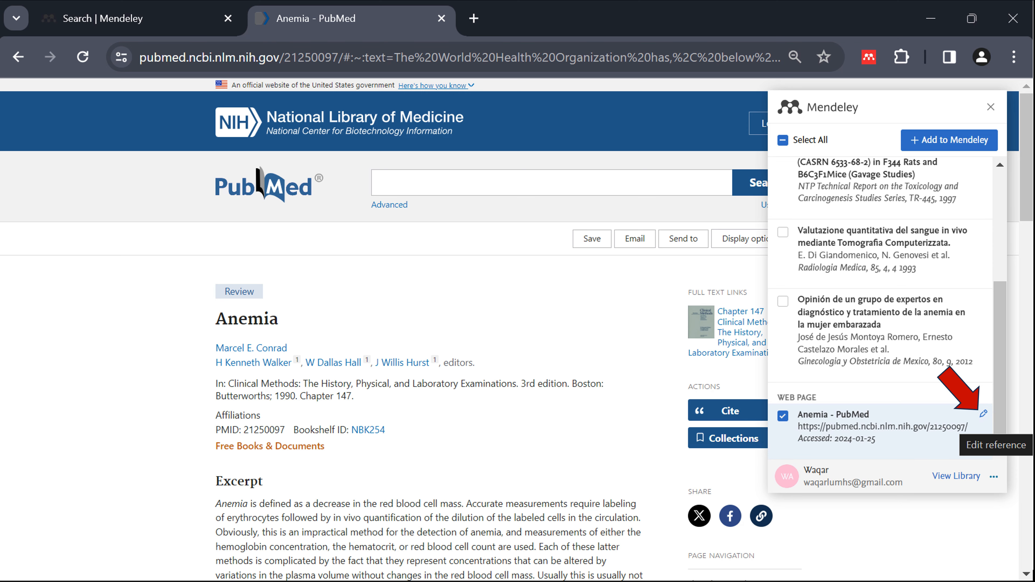
Step: Open the "Anemia - PubMed" web page reference for editing in the Mendeley Web Importer
{"action": "left_click", "coordinate": [983, 412]}
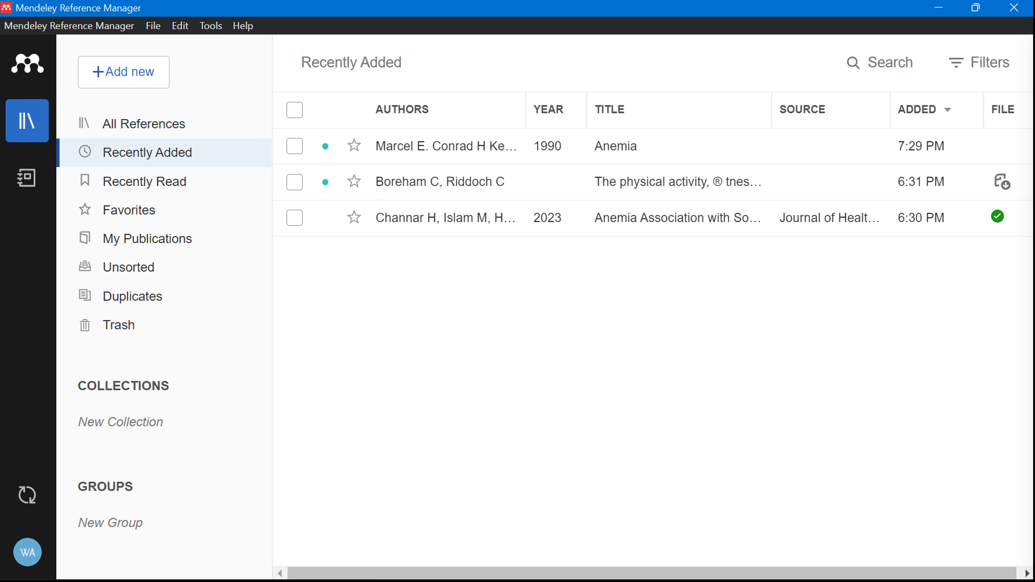
Step: Switch to the Word document and reload the Mendeley Cite add-in to refresh its reference list
{"action": "key", "text": "alt+Tab"}
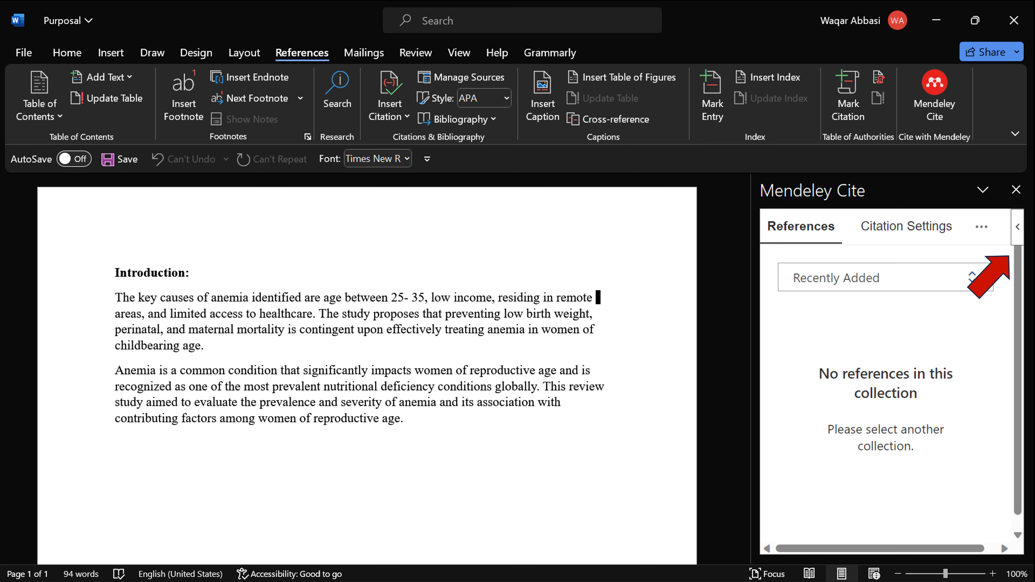
{"action": "left_click", "coordinate": [1017, 227]}
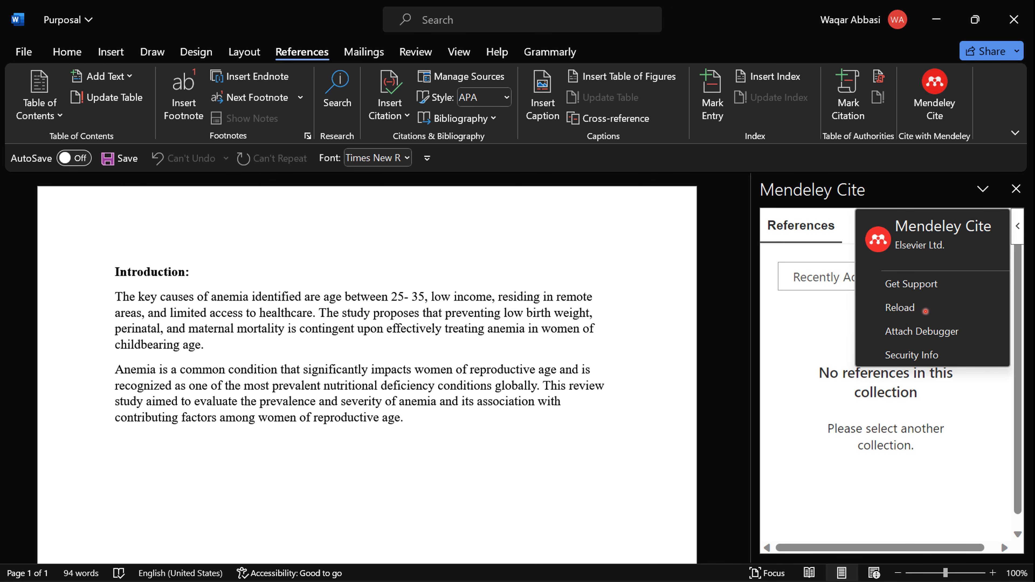
{"action": "left_click", "coordinate": [899, 308]}
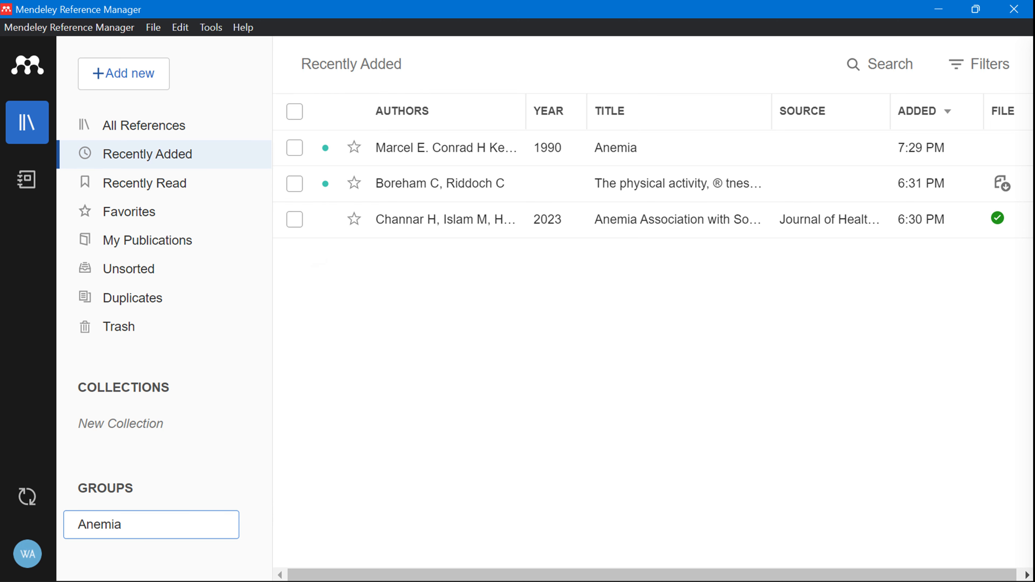
Step: In Mendeley Reference Manager, create a group named Anemia and a collection named Anemia Collection
{"action": "key", "text": "ctrl+a"}
{"action": "left_click", "coordinate": [527, 537]}
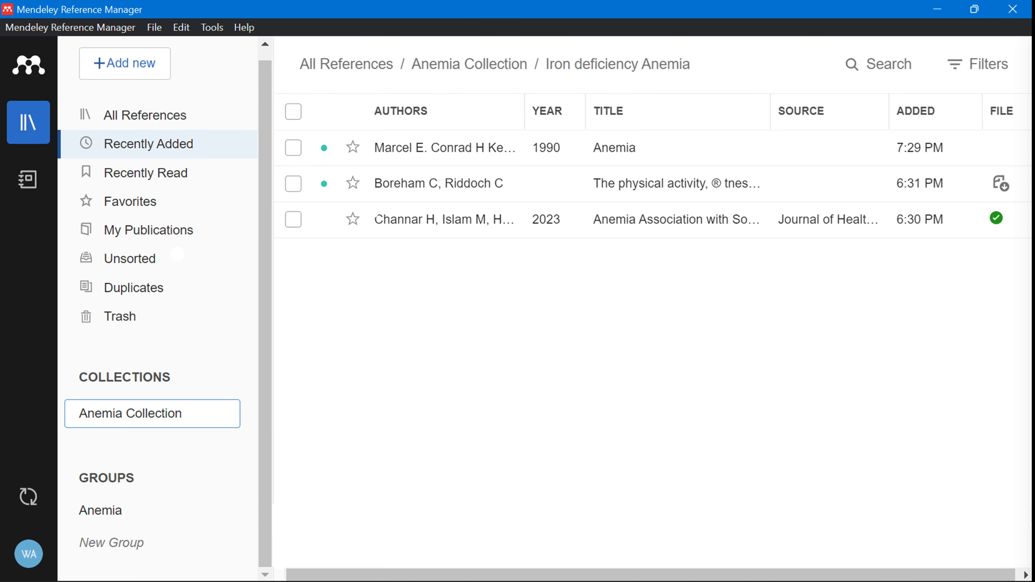
{"action": "key", "text": "Return"}
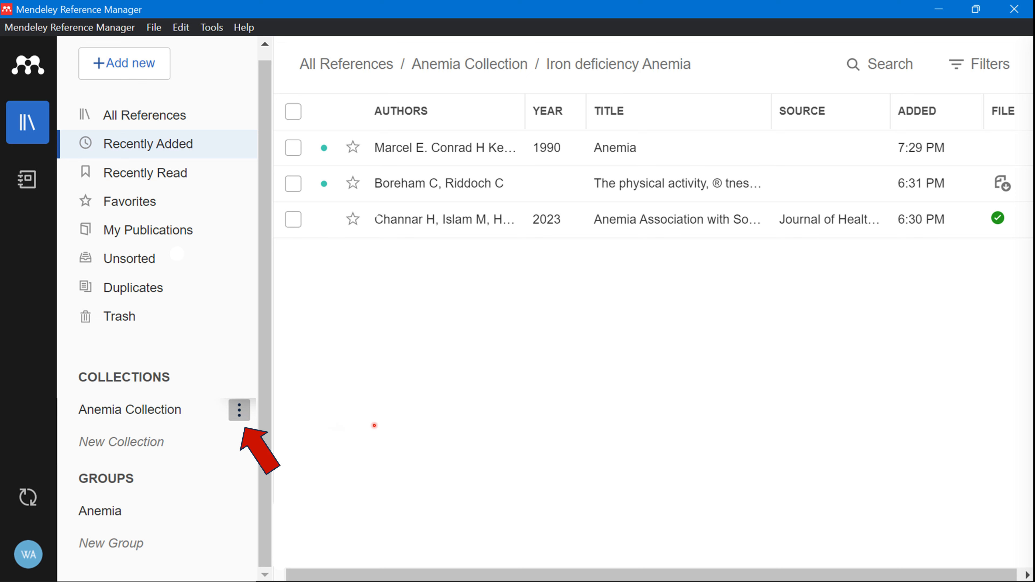
Step: Add the sub-collections "Iron deficiency Anemia" and "vitamin B12 deficiency Anemia" under Anemia Collection
{"action": "key", "text": "Right"}
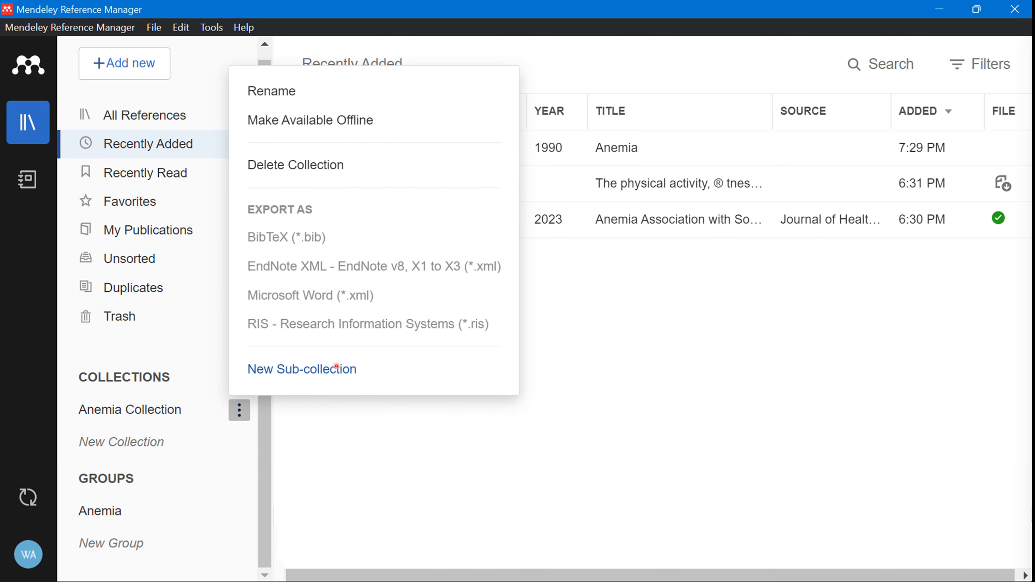
{"action": "key", "text": "Right"}
{"action": "key", "text": "Right"}
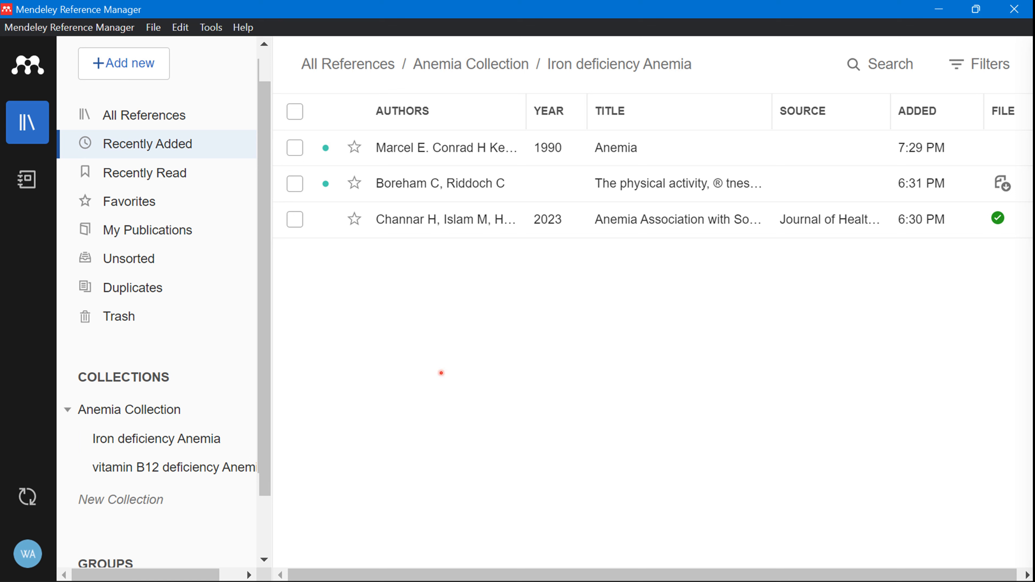
Step: Move the 2023 reference "Anemia Association with Socio -Demographic and Dietary Related" from the reference list into a collection
{"action": "key", "text": "Right"}
{"action": "key", "text": "Right"}
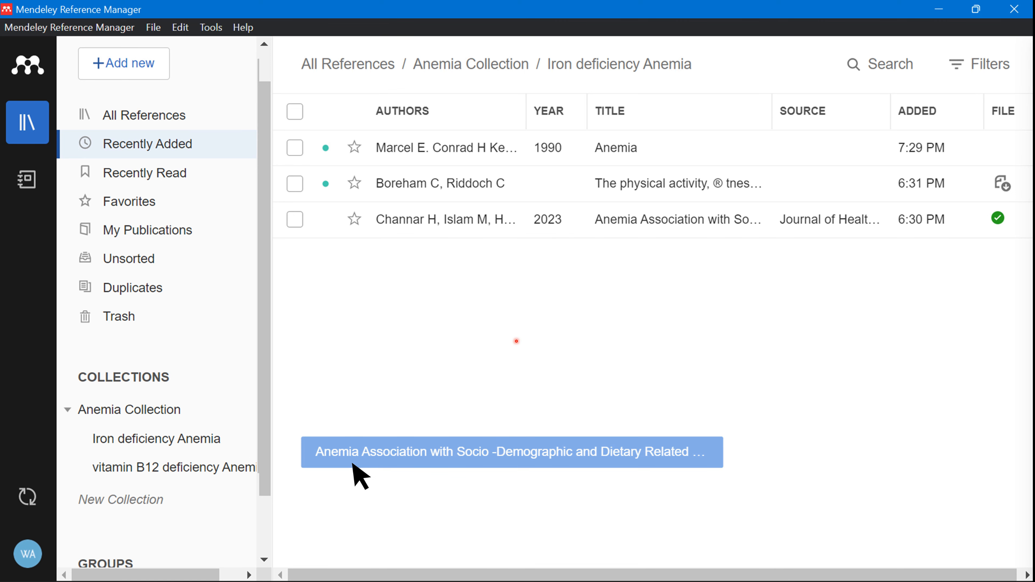
{"action": "key", "text": "Right"}
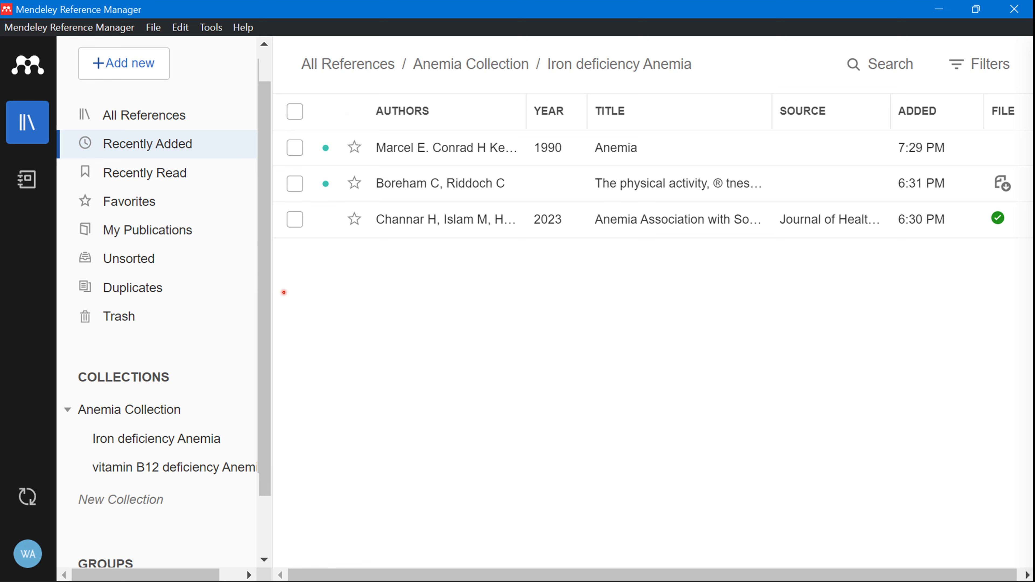
Step: Select all three recently added references, add them to the "Iron deficiency Anemia" sub-collection, and open that sub-collection
{"action": "key", "text": "Right"}
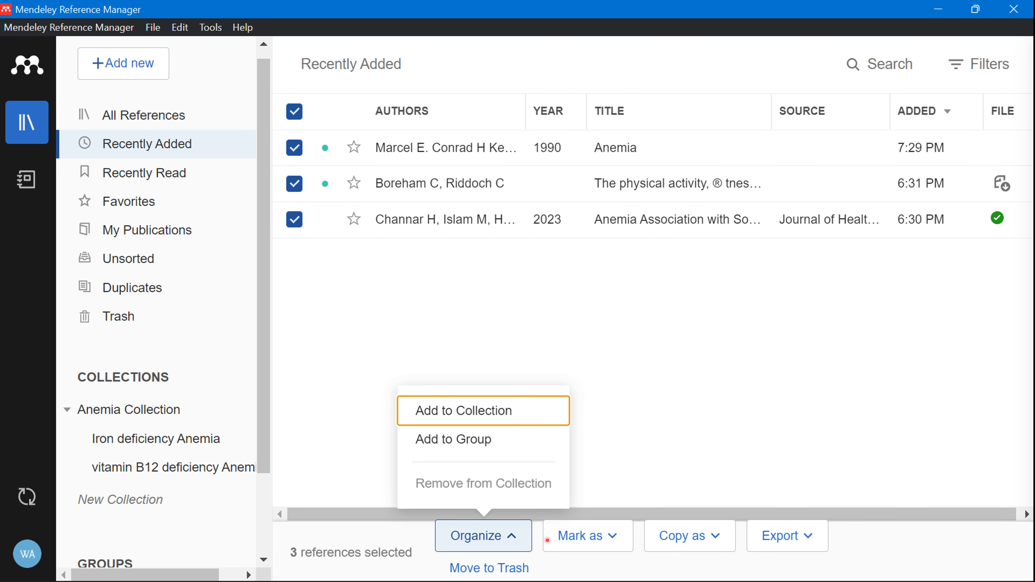
{"action": "key", "text": "Right"}
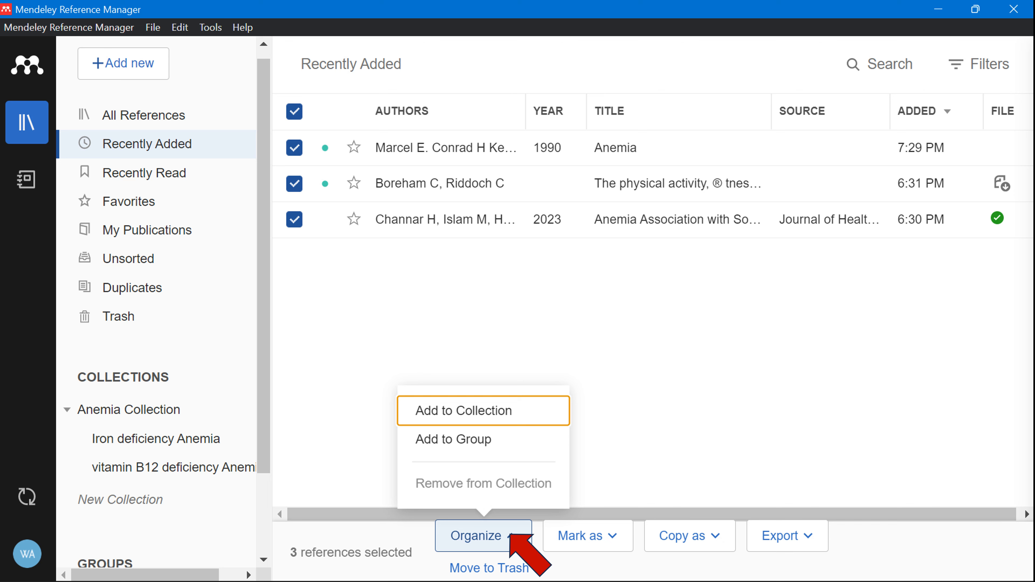
{"action": "key", "text": "Right"}
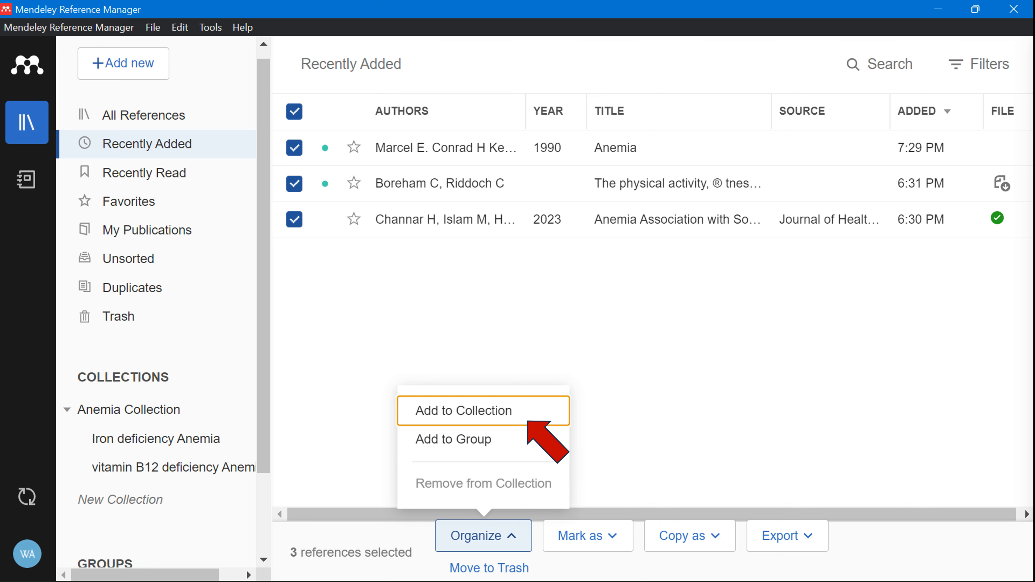
{"action": "key", "text": "Right"}
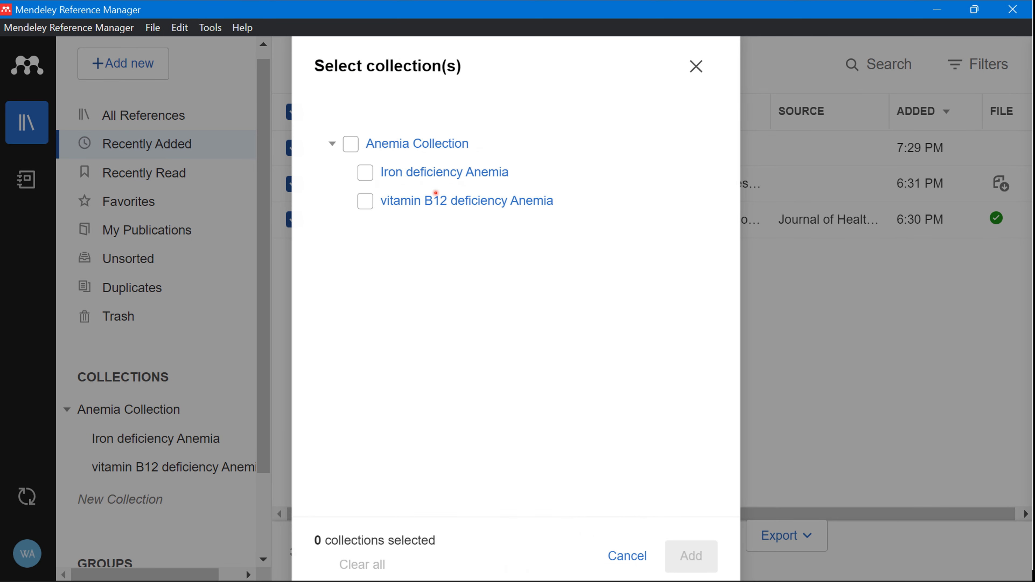
{"action": "key", "text": "Right"}
{"action": "key", "text": "Right"}
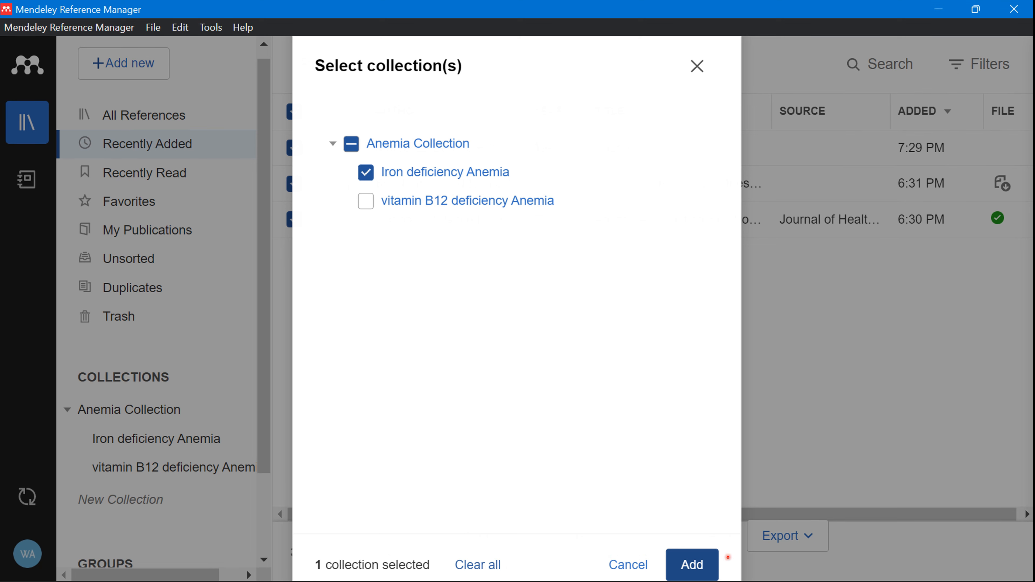
{"action": "key", "text": "Right"}
{"action": "key", "text": "Right"}
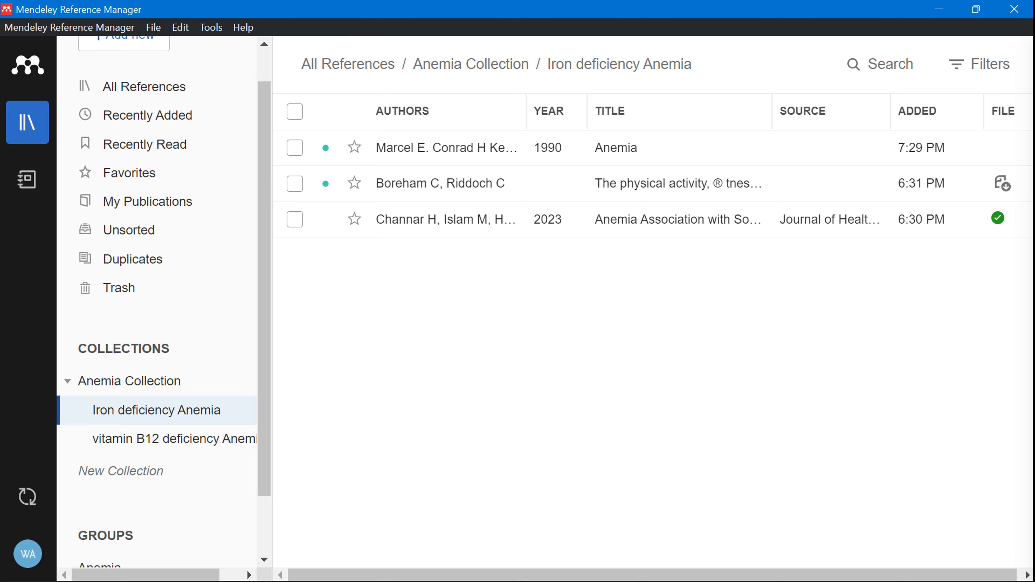
Step: Open the 2023 journal article "Anemia Association with Socio -Demographic and Dietary Related Factors" for reading
{"action": "key", "text": "Right"}
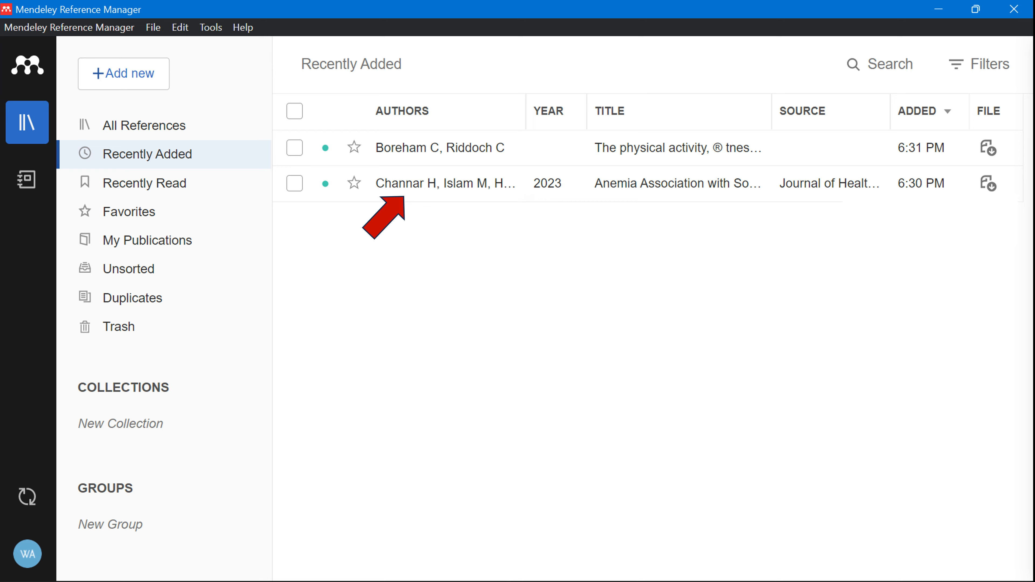
{"action": "left_click", "coordinate": [448, 183]}
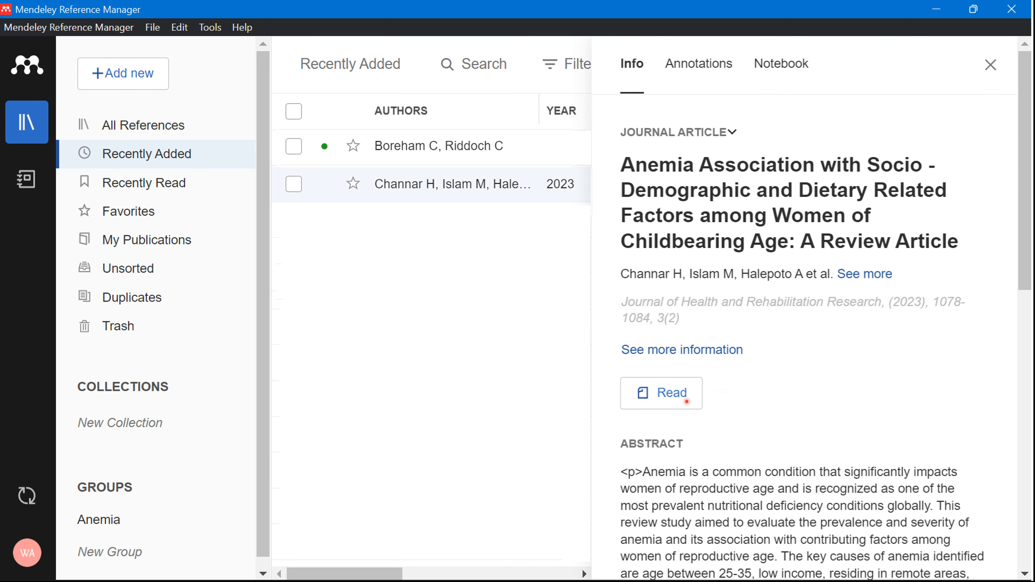
{"action": "left_click", "coordinate": [687, 402]}
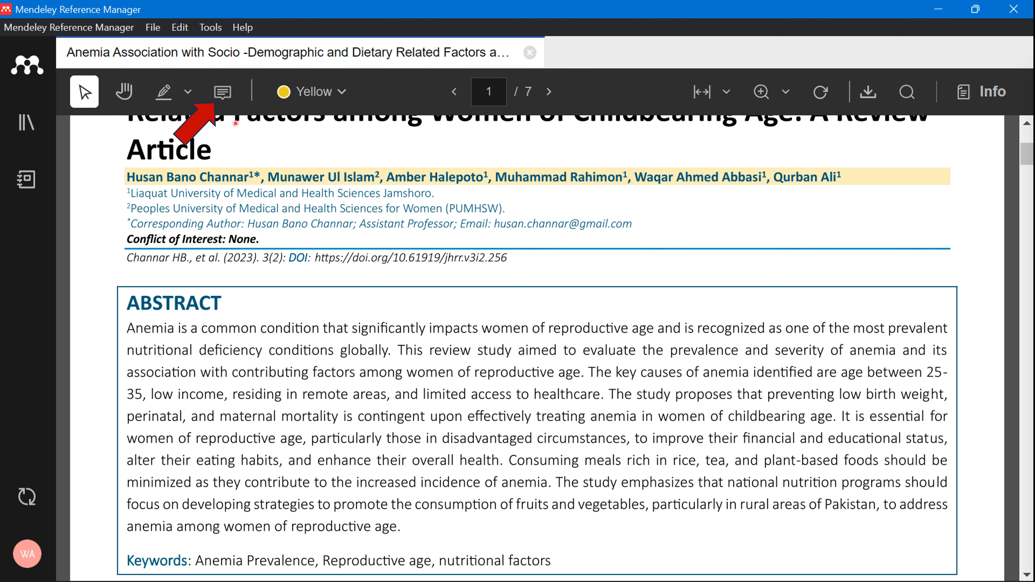
Step: Place a sticky note reading "good point for writeup." in the middle of the article's abstract and show the article's annotations
{"action": "left_click", "coordinate": [222, 92]}
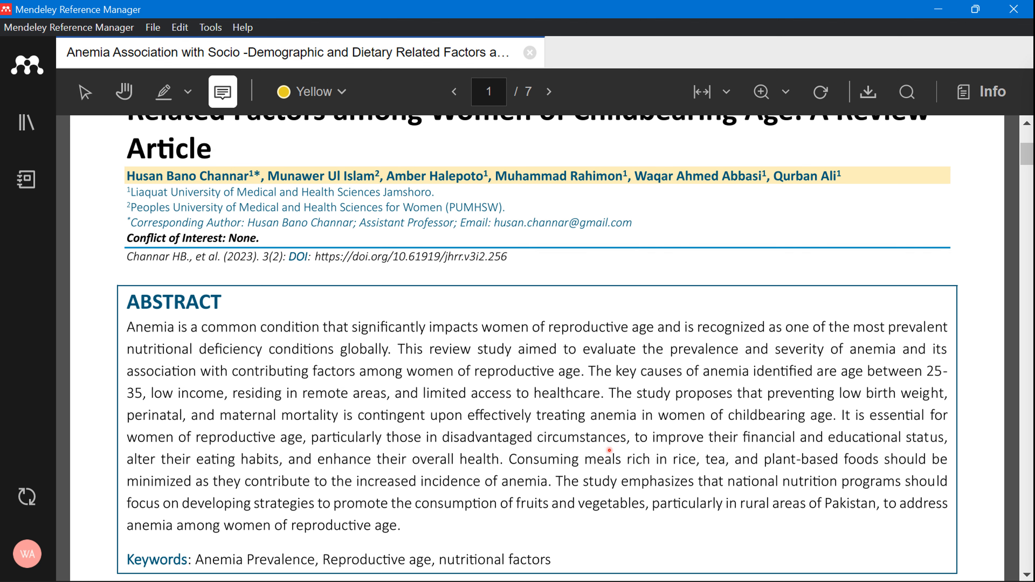
{"action": "left_click", "coordinate": [631, 446]}
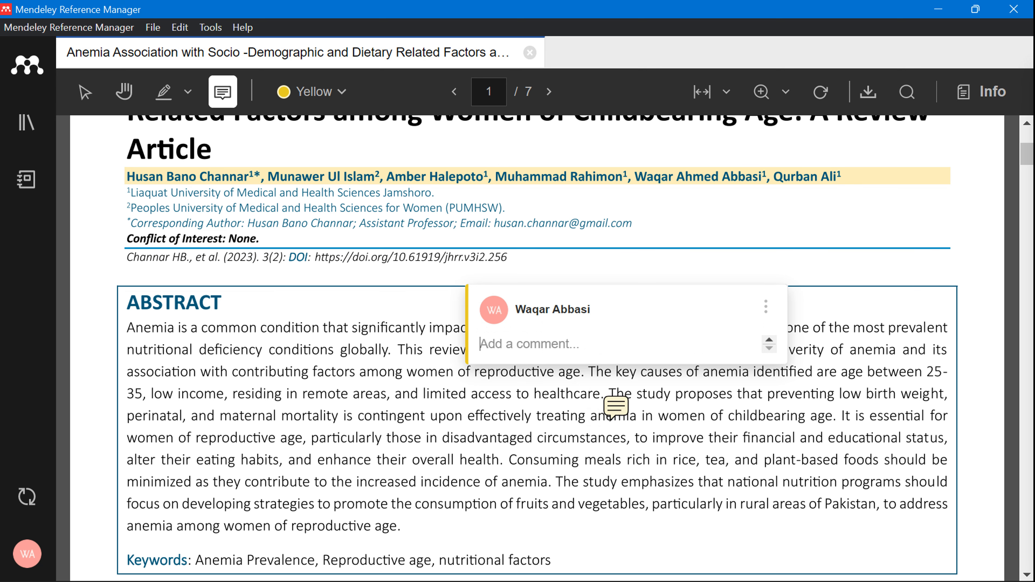
{"action": "type", "text": "good point for writeup."}
{"action": "left_click", "coordinate": [26, 180]}
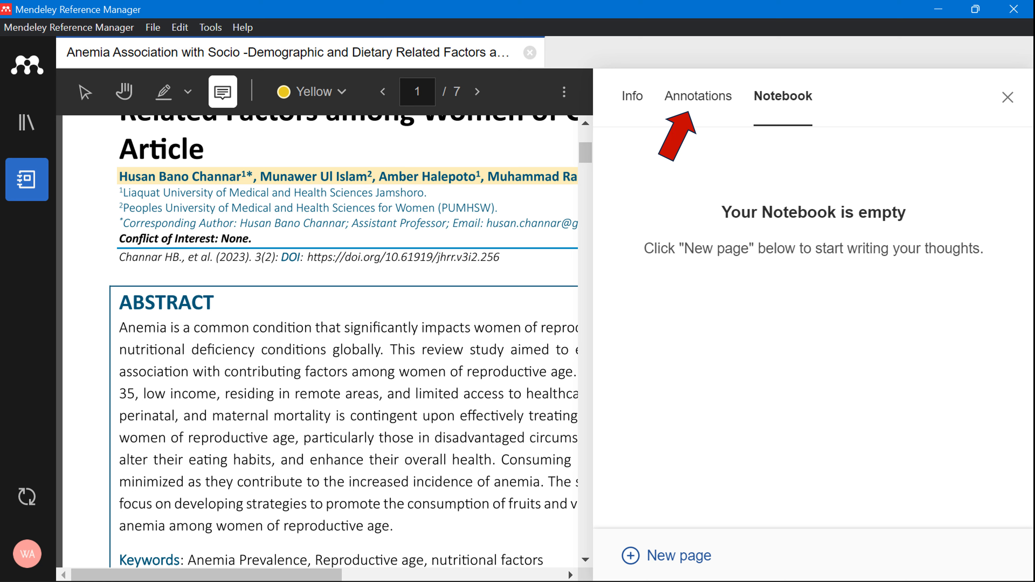
{"action": "left_click", "coordinate": [699, 96]}
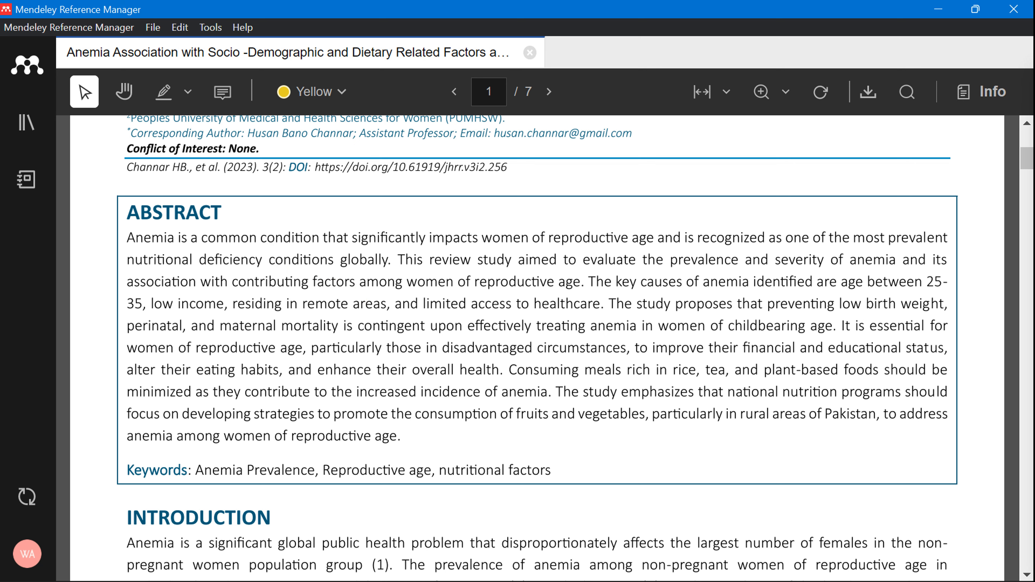
Step: Highlight the abstract's first sentence in yellow and open the notebook
{"action": "left_click", "coordinate": [188, 92]}
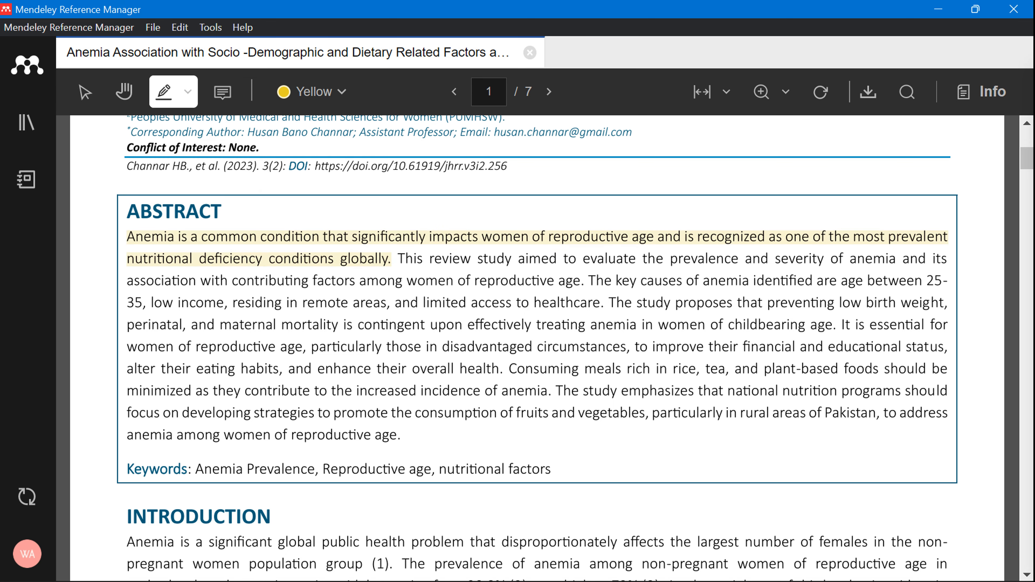
{"action": "left_click", "coordinate": [304, 267]}
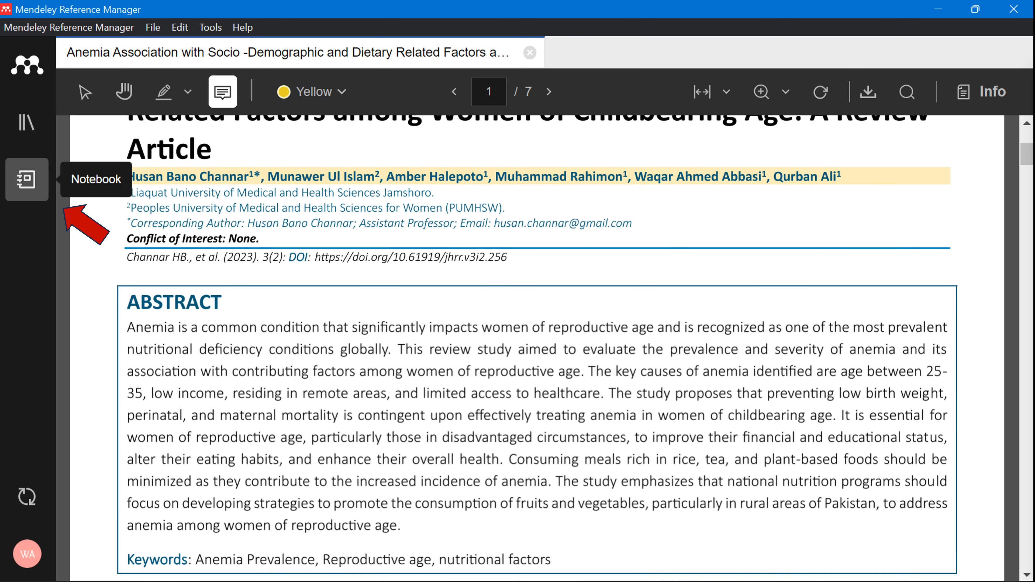
{"action": "left_click", "coordinate": [27, 179]}
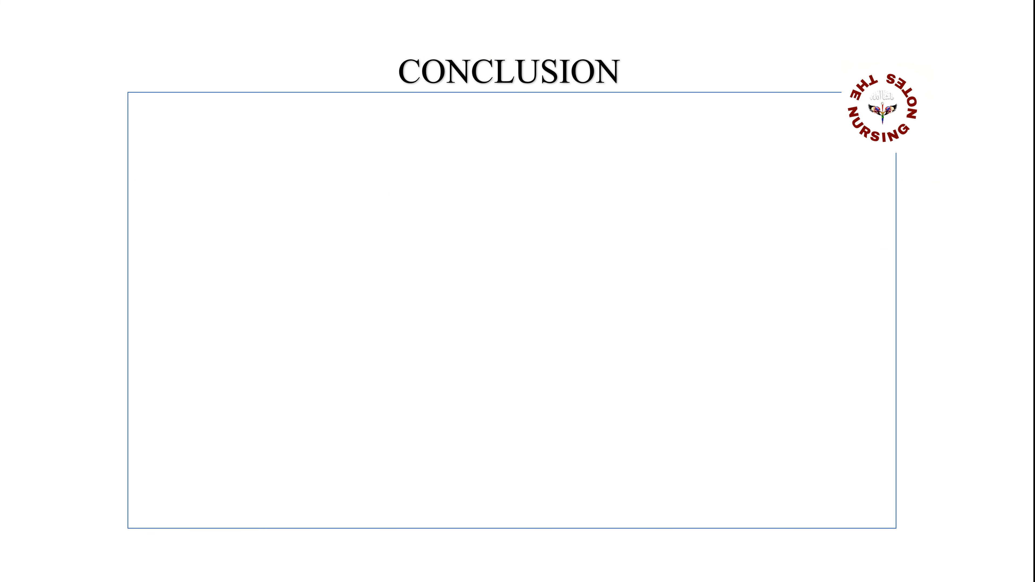
{"action": "key", "text": "Right"}
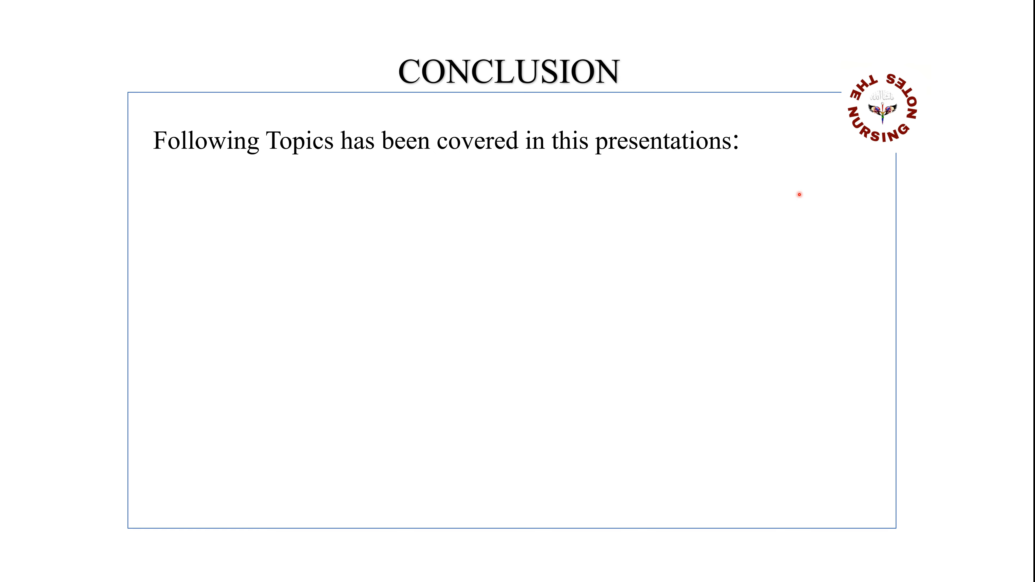
{"action": "key", "text": "Right"}
{"action": "key", "text": "Right"}
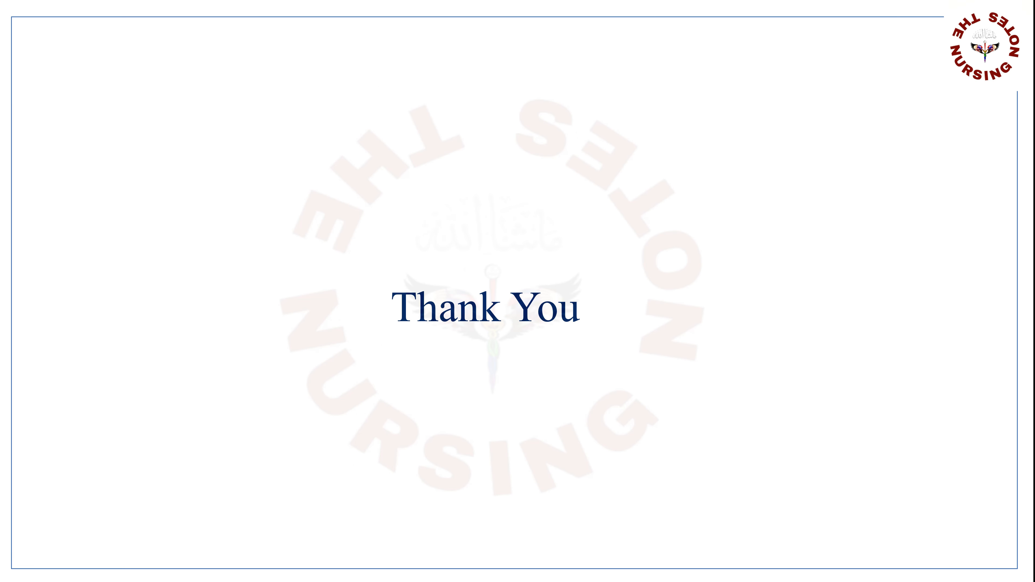